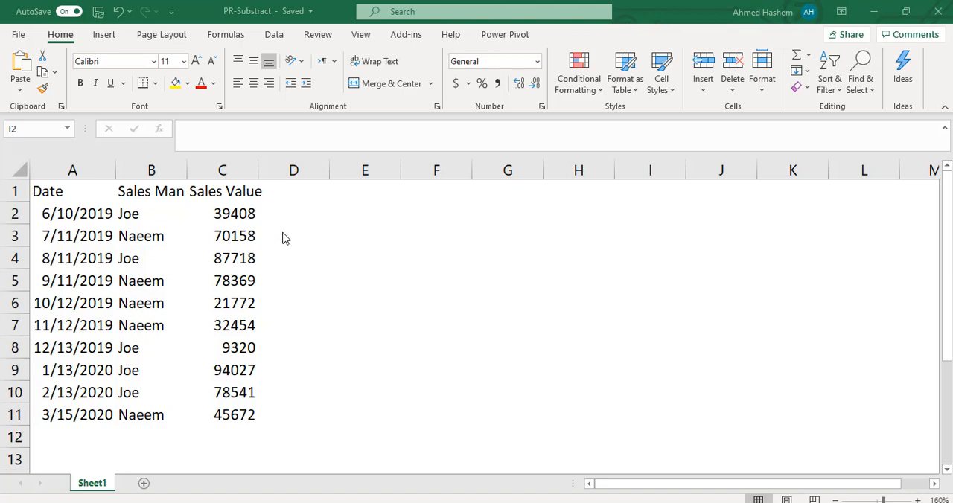
- Calculate the difference between consecutive sales values in D3 with =C3-C2, and clear the cell again
click(284, 233)
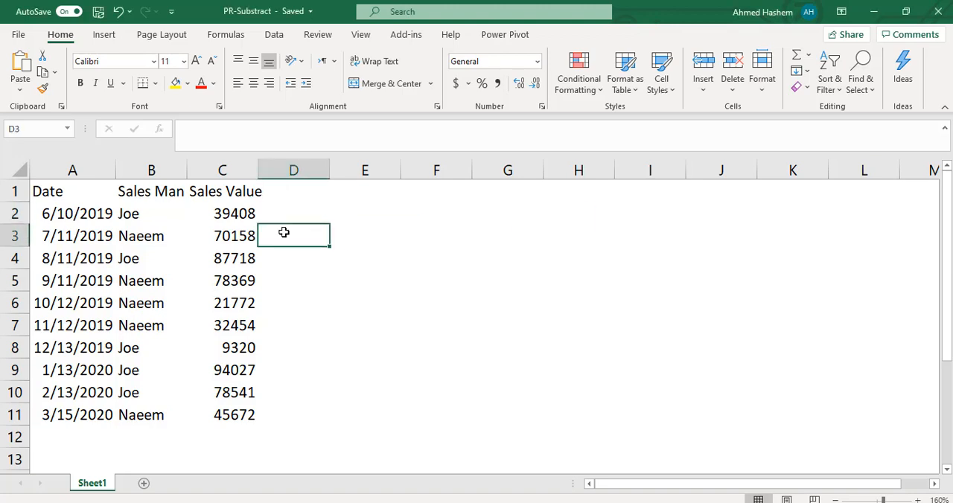
key(Left)
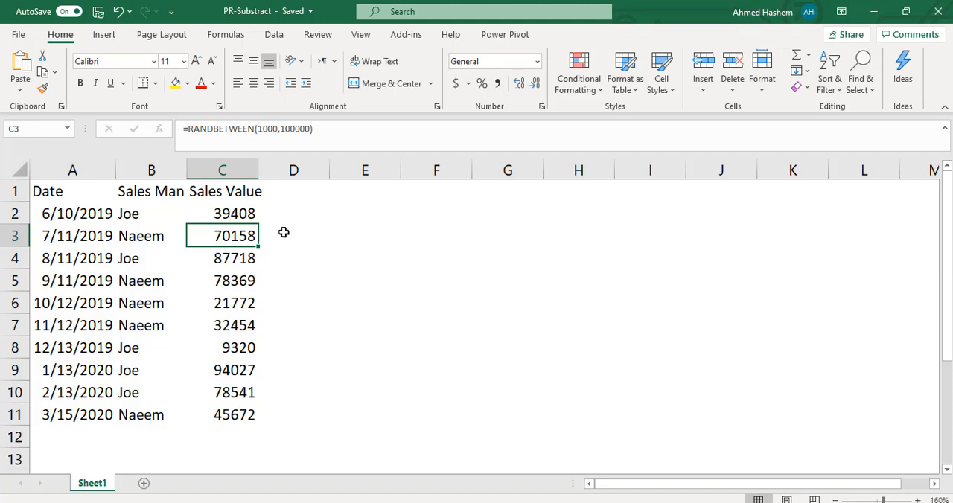
key(Up)
key(Right)
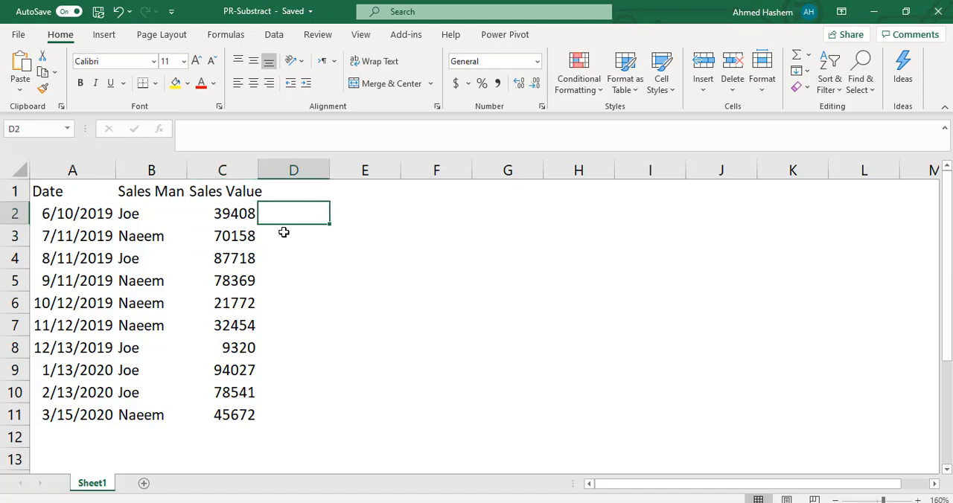
key(Down)
text(=)
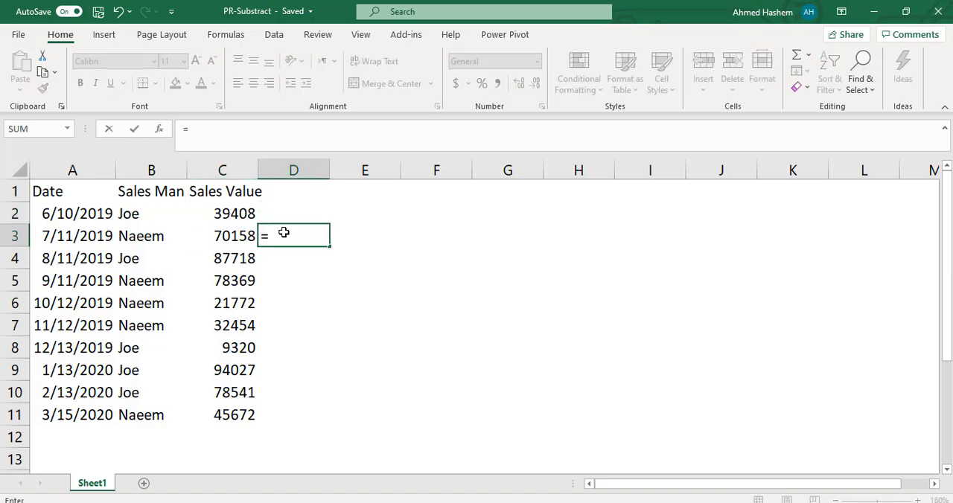
key(Left)
text(-)
key(Left)
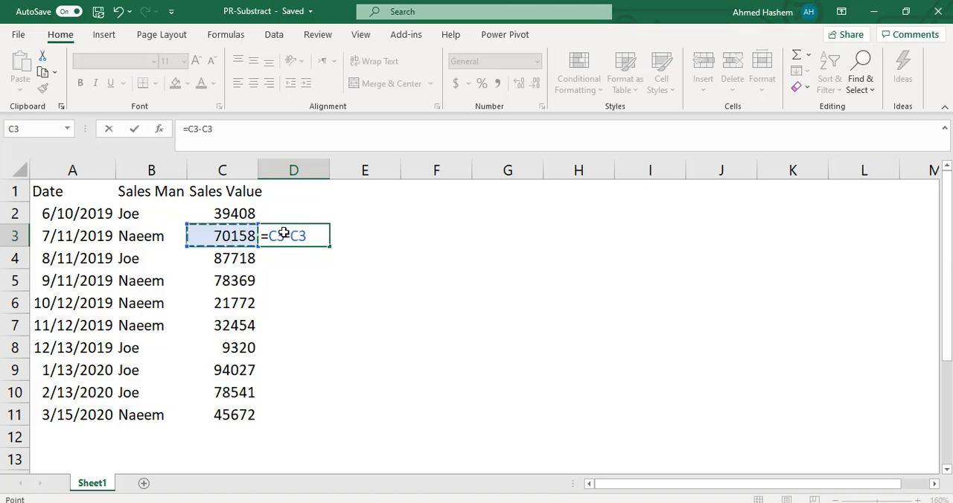
key(Up)
key(Return)
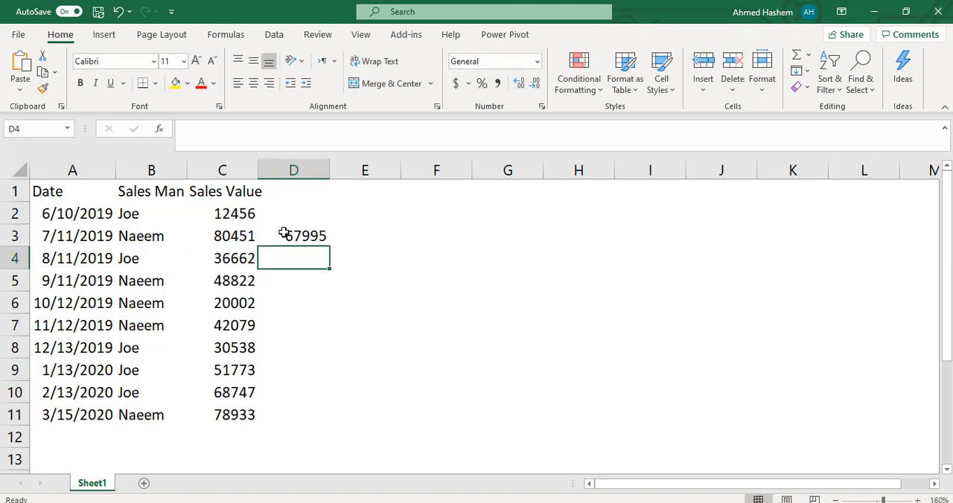
click(287, 238)
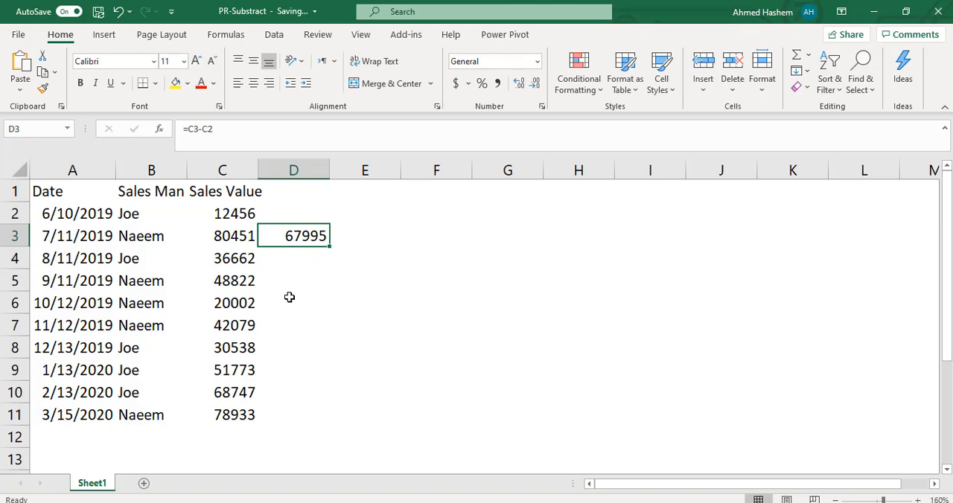
key(Delete)
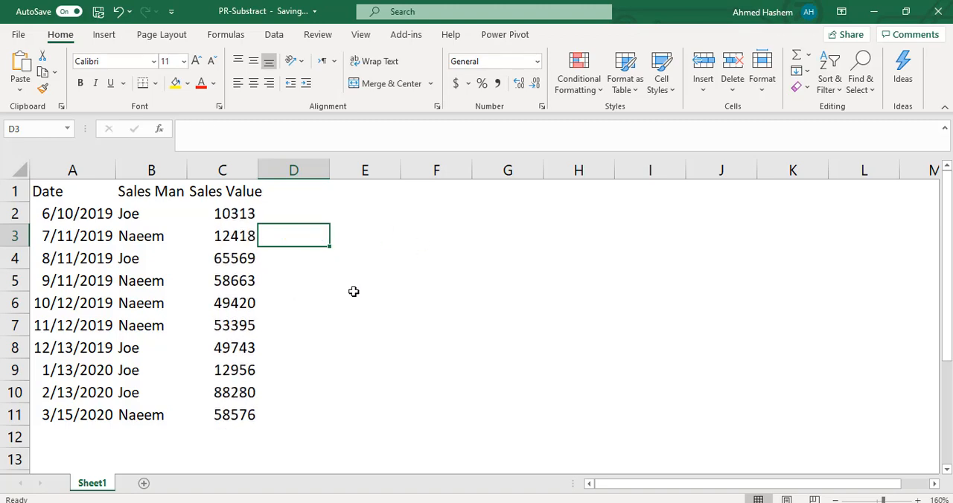
- Switch to the Power Query Editor and examine consecutive Sales Value rows in the Sales Data query
mouse_move(594, 502)
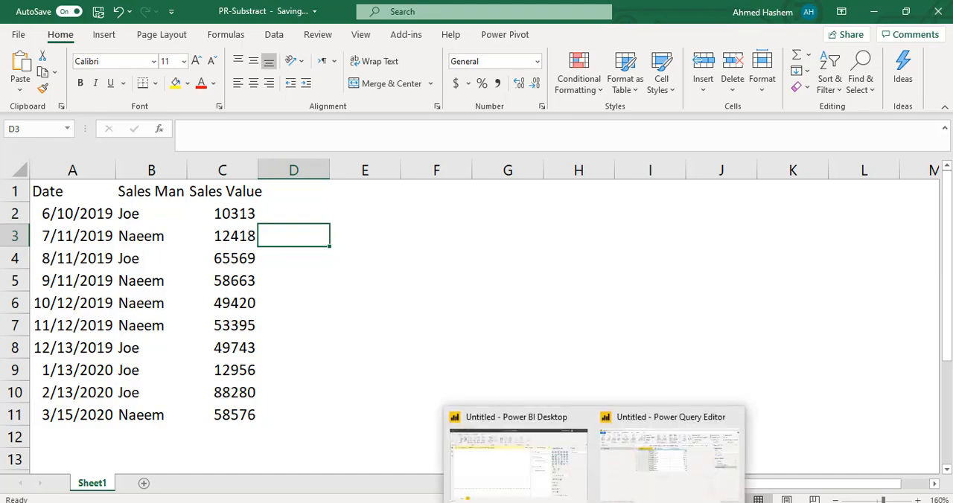
click(670, 458)
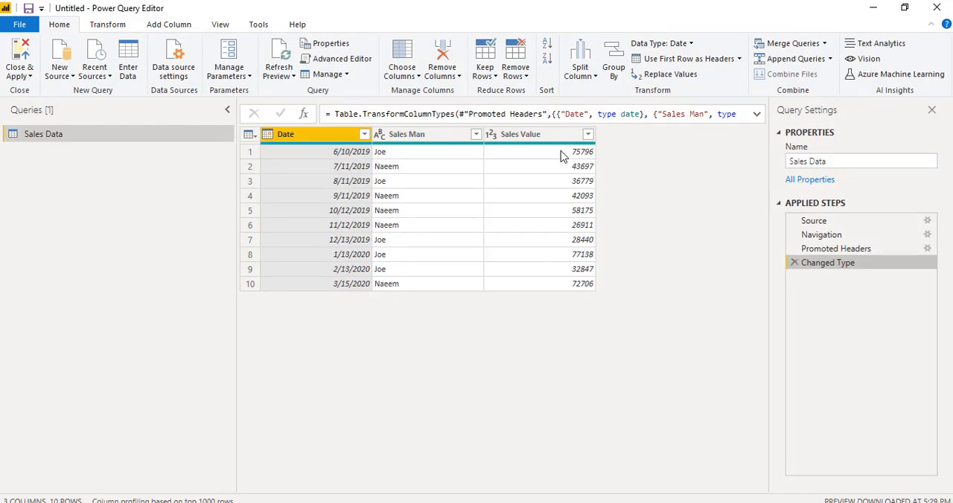
click(561, 153)
click(564, 167)
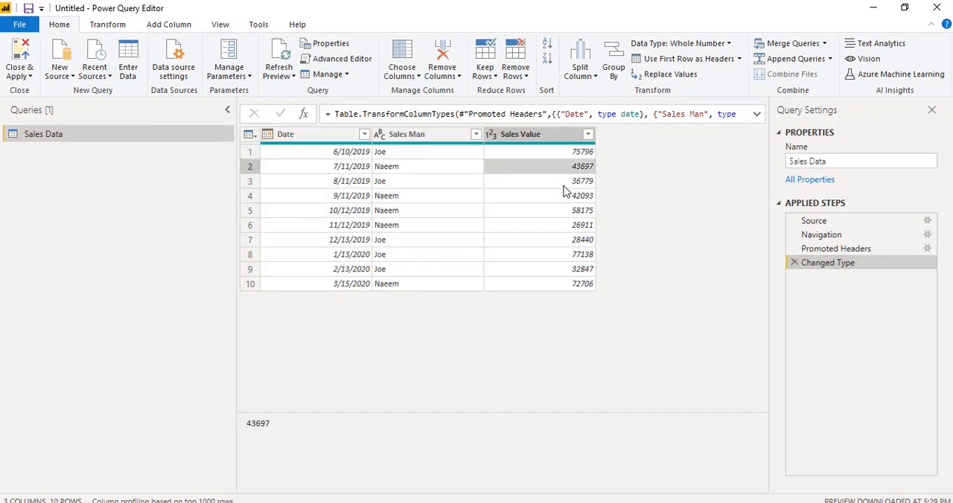
click(564, 181)
click(563, 169)
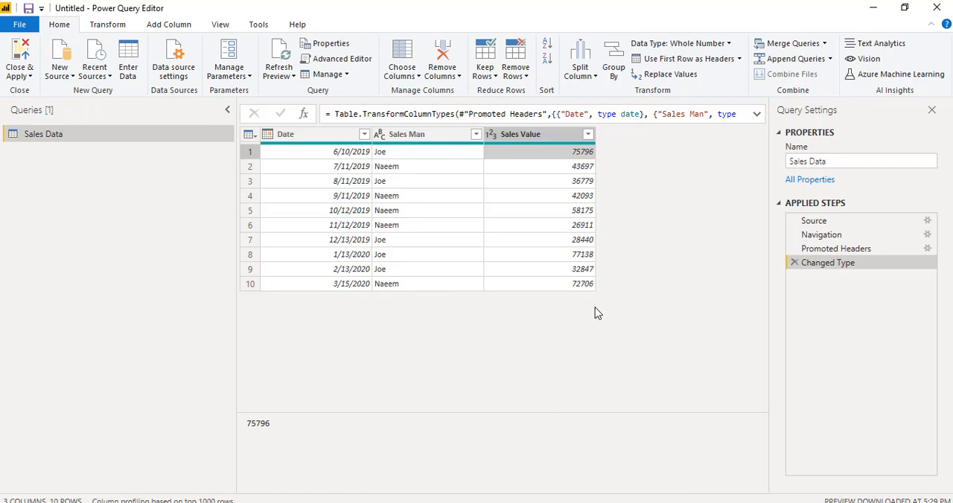
click(581, 182)
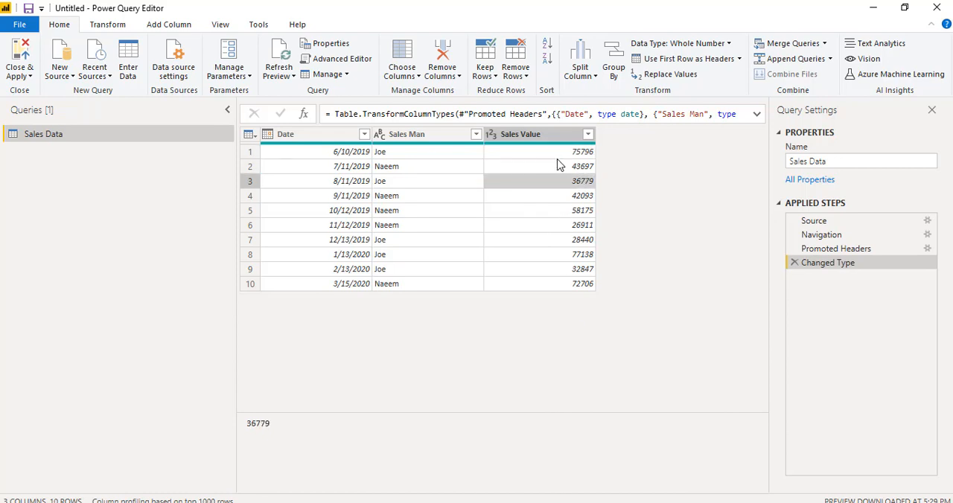
click(580, 168)
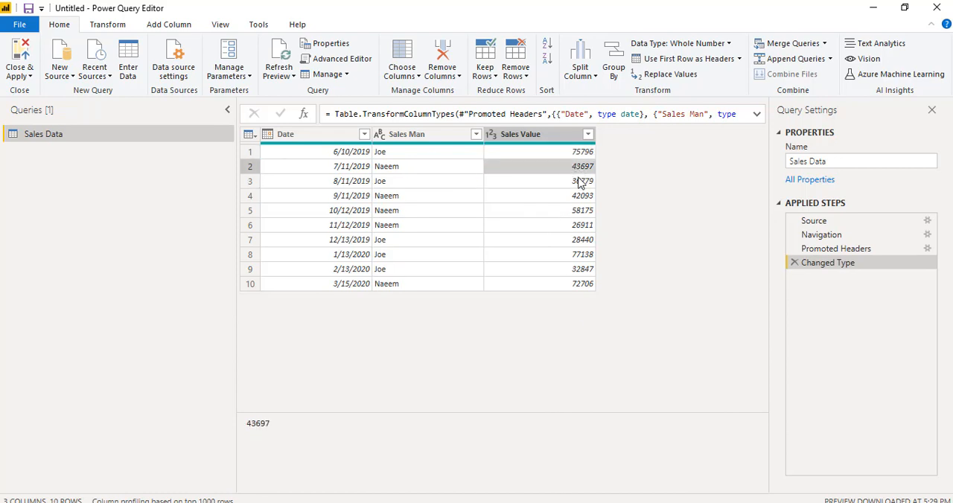
click(559, 154)
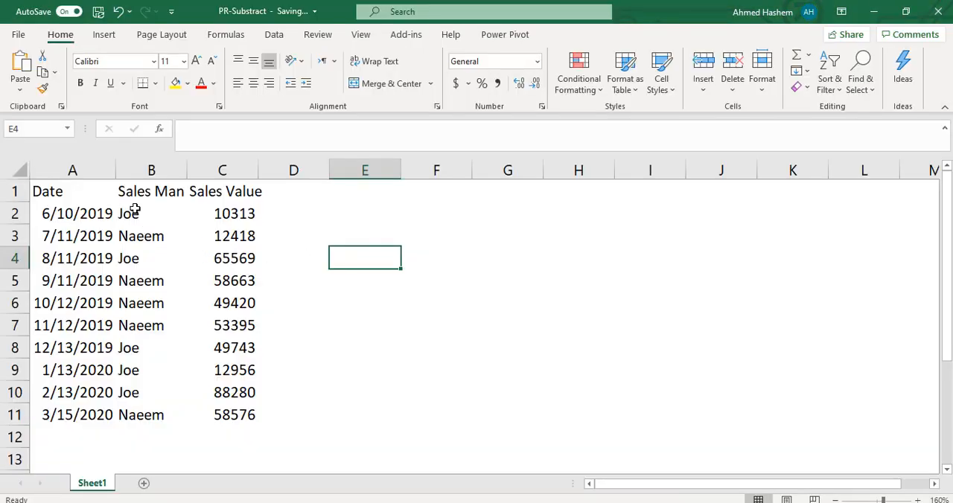
- Widen column A in the Excel sheet and review the Date, Sales Man and Sales Value data
drag(116, 170, 139, 172)
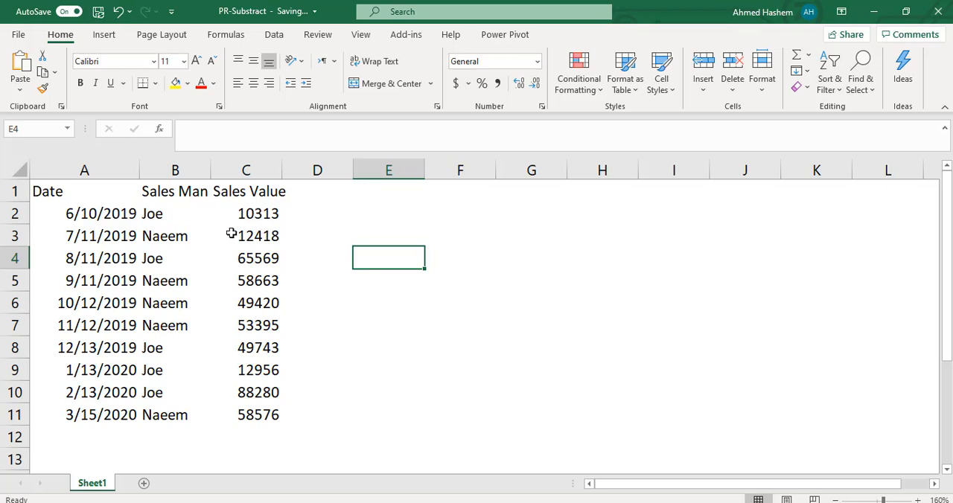
click(185, 213)
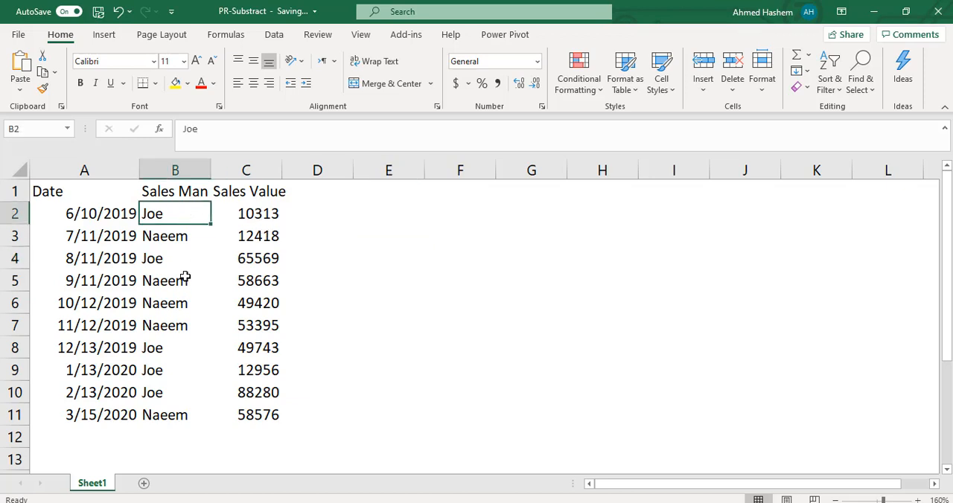
drag(77, 211, 79, 419)
click(223, 213)
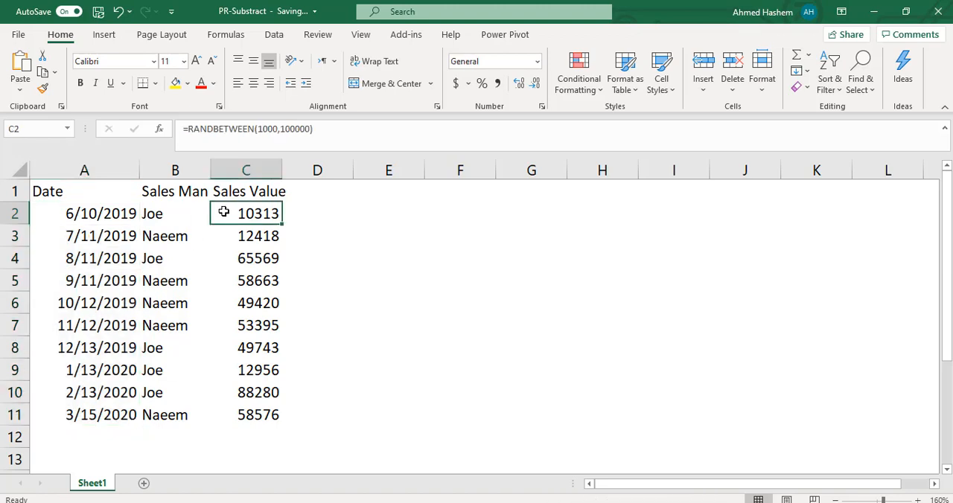
click(191, 215)
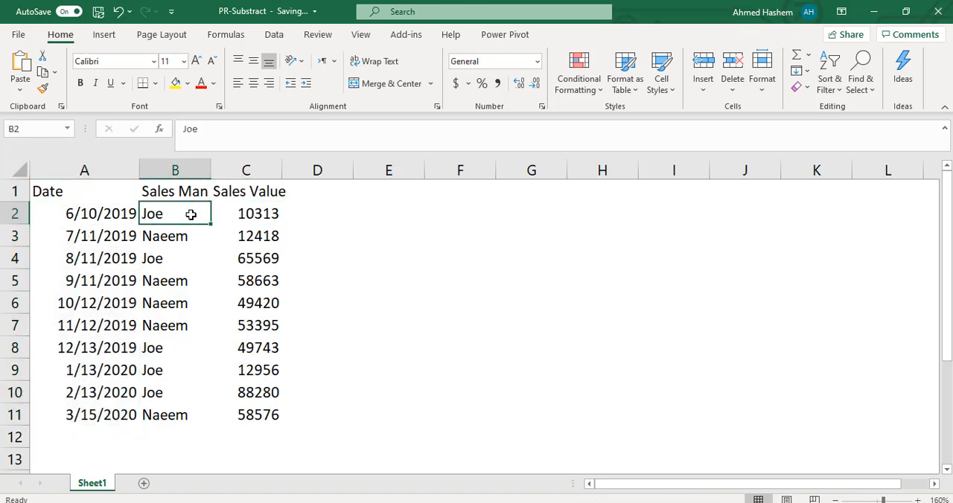
- Compare the salesperson and sales value in the first two data rows
click(261, 241)
click(255, 215)
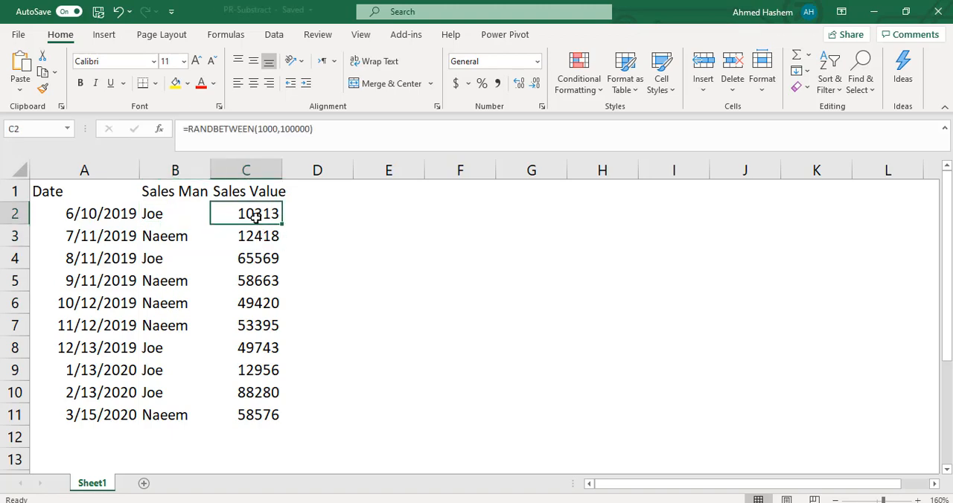
click(259, 237)
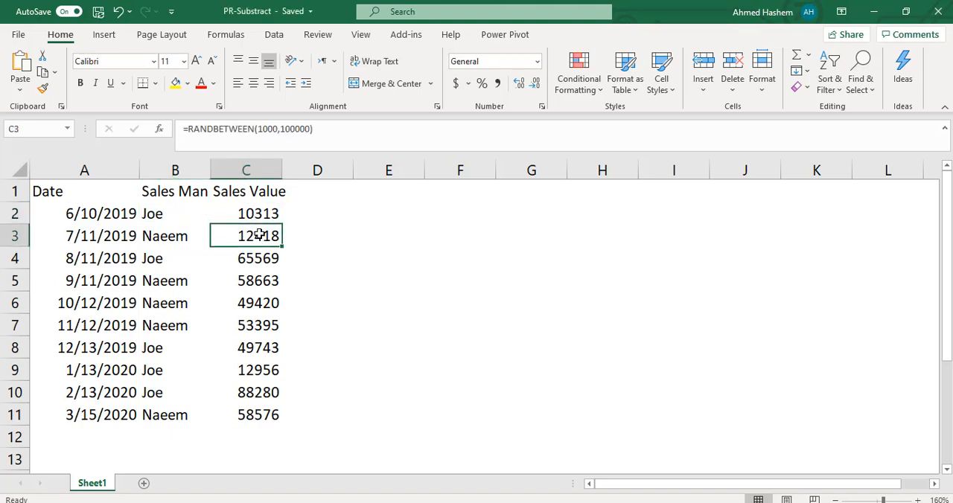
click(259, 216)
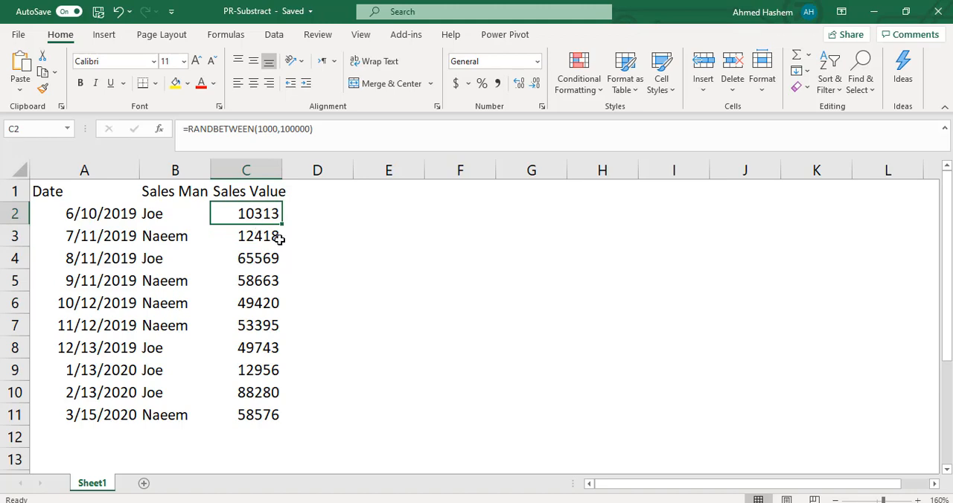
click(158, 235)
click(146, 218)
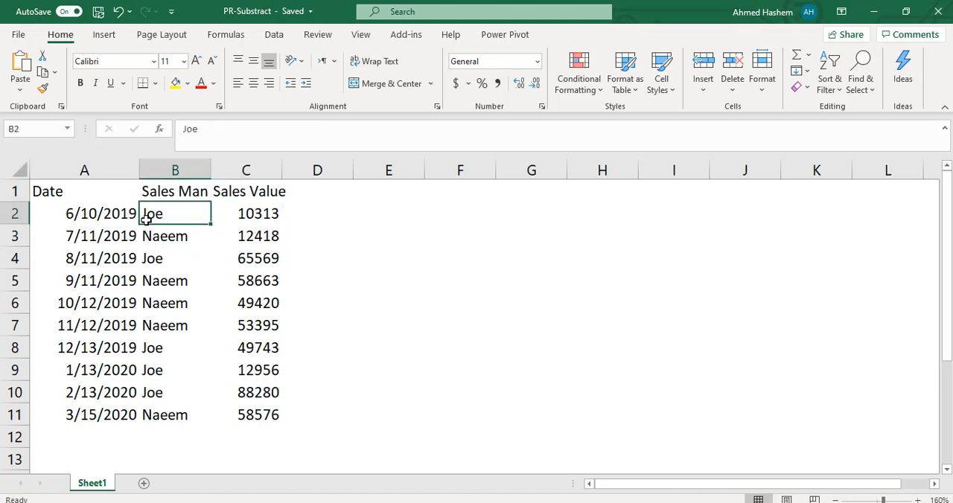
click(147, 235)
drag(226, 239, 244, 215)
click(244, 215)
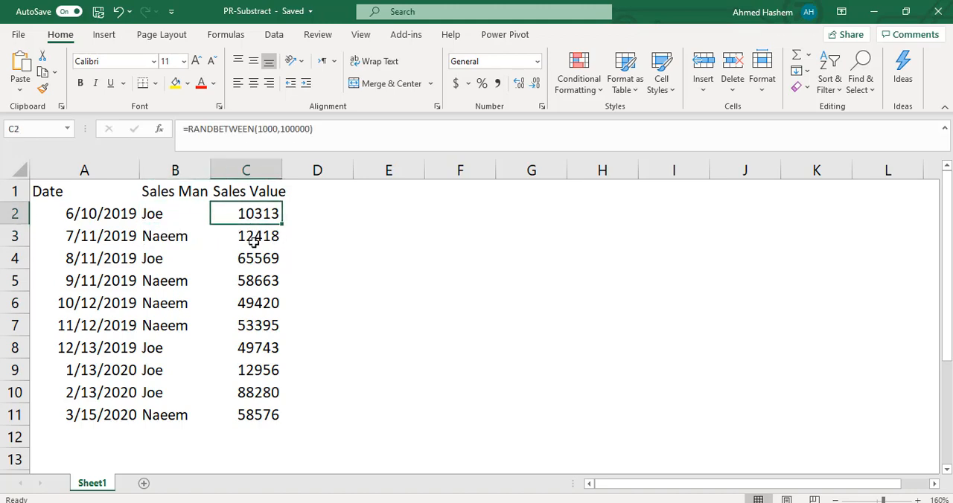
click(251, 240)
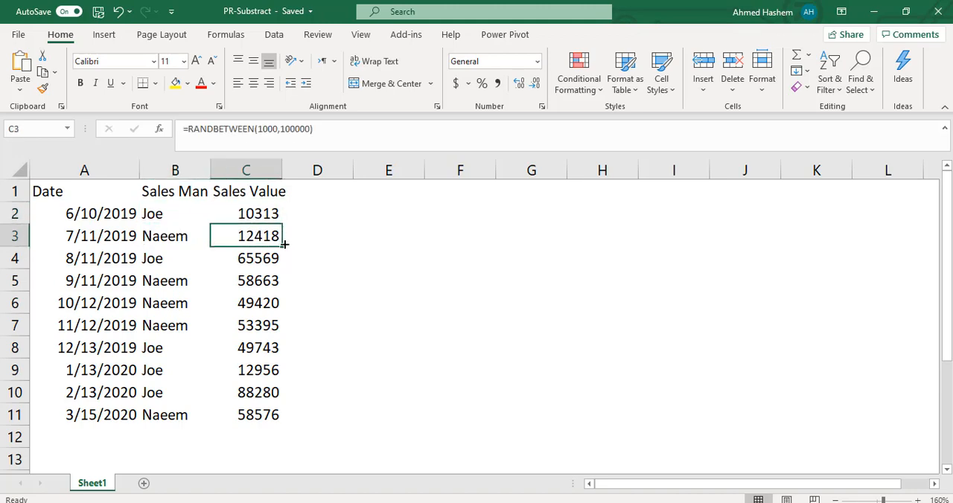
click(253, 217)
click(172, 216)
click(170, 238)
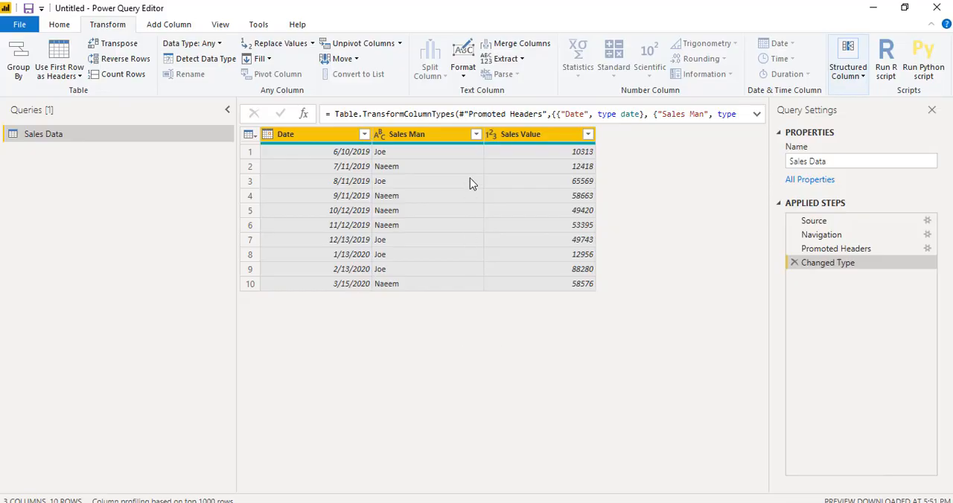
- Sort the Sales Data query in the Power Query Editor ascending by Sales Man and secondarily ascending by Date
click(476, 134)
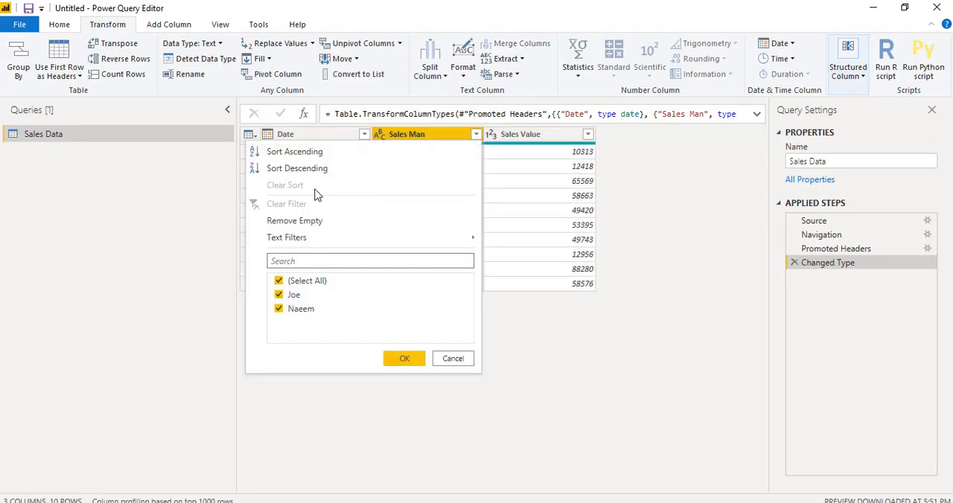
click(295, 152)
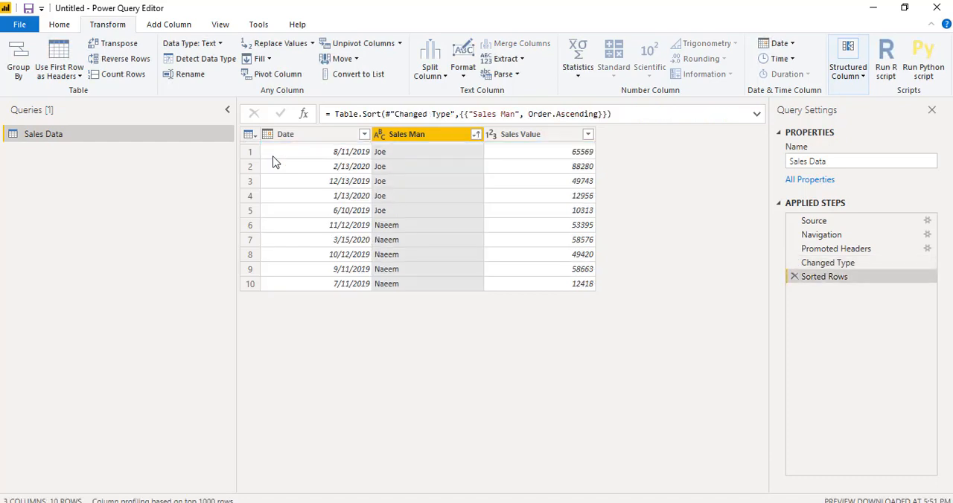
click(364, 135)
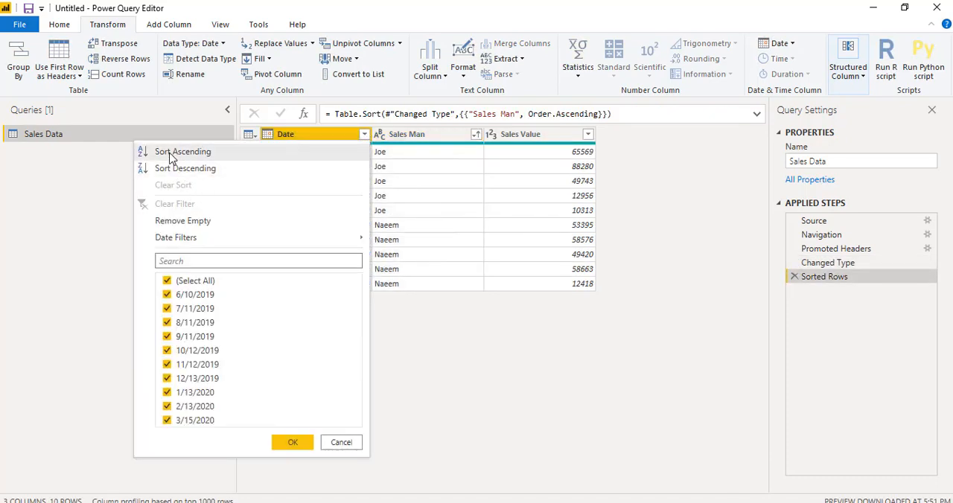
click(170, 153)
- Check the sorted rows for the order of dates within the first salesperson's records
mouse_move(445, 145)
mouse_down()
mouse_move(435, 136)
mouse_move(444, 151)
mouse_up()
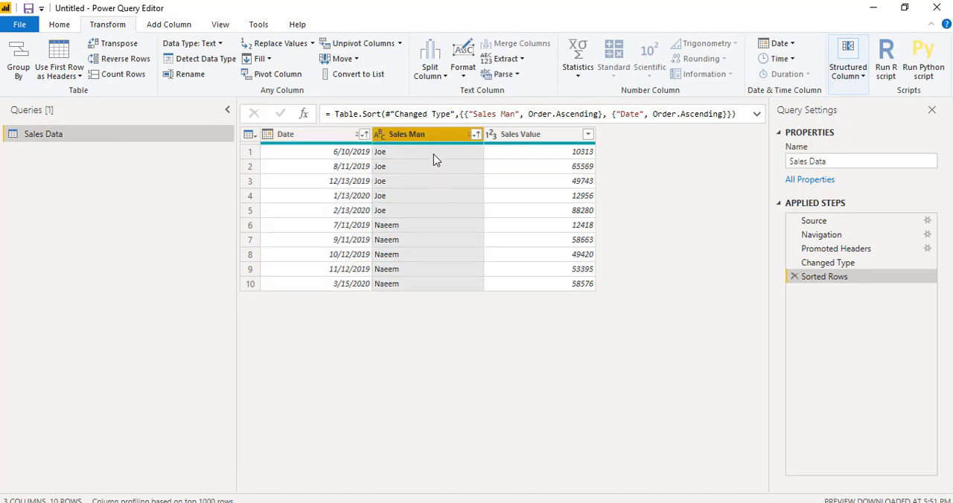
click(433, 154)
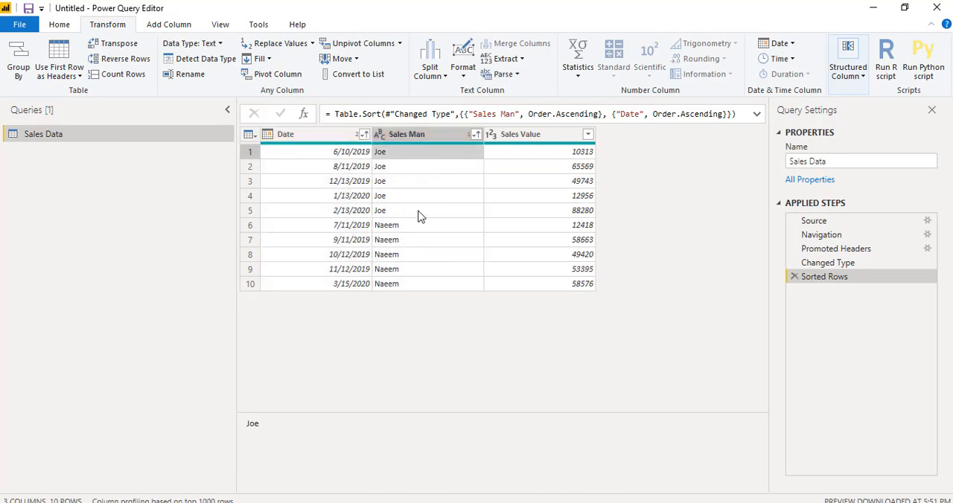
click(356, 156)
click(354, 167)
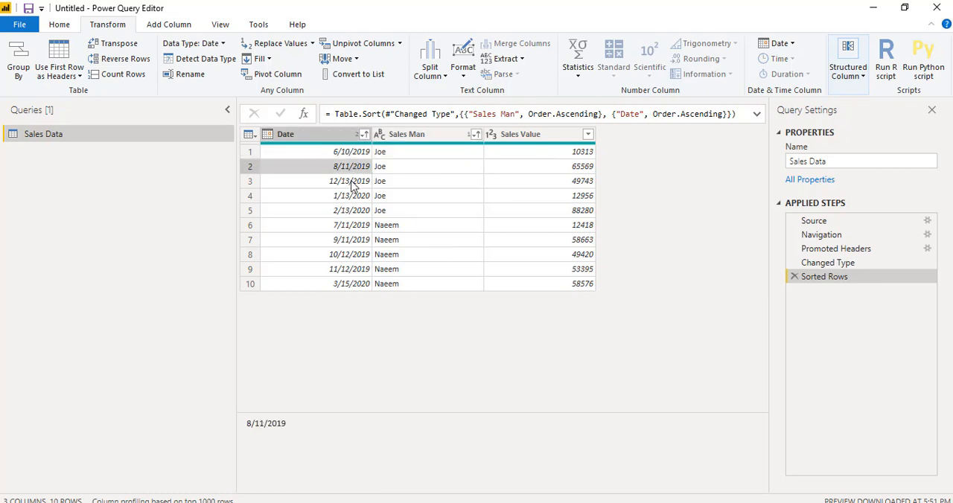
click(354, 183)
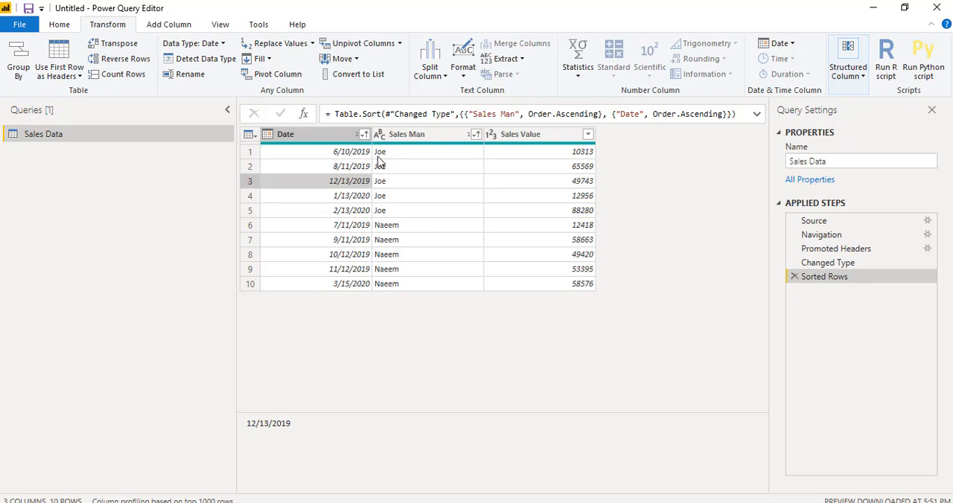
click(389, 154)
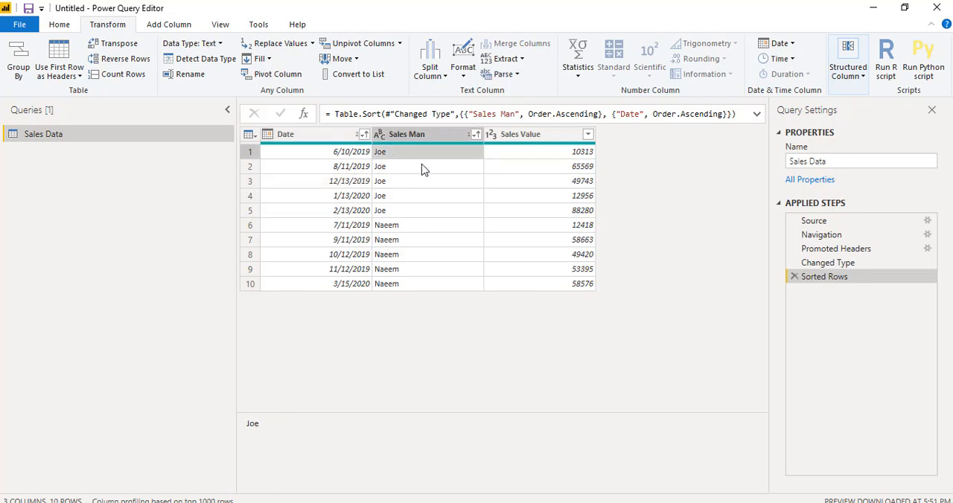
click(358, 167)
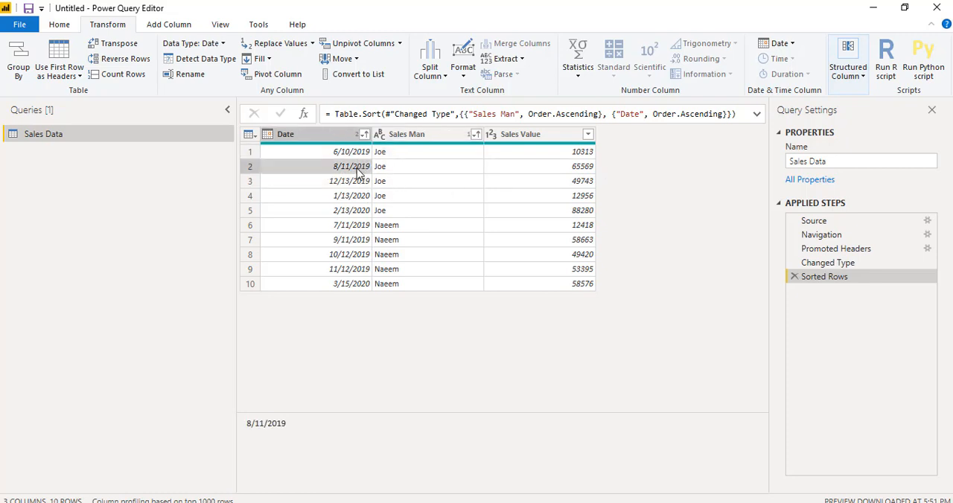
- Compare the second row's sales value with the first row's in the sorted Sales Data table
click(358, 183)
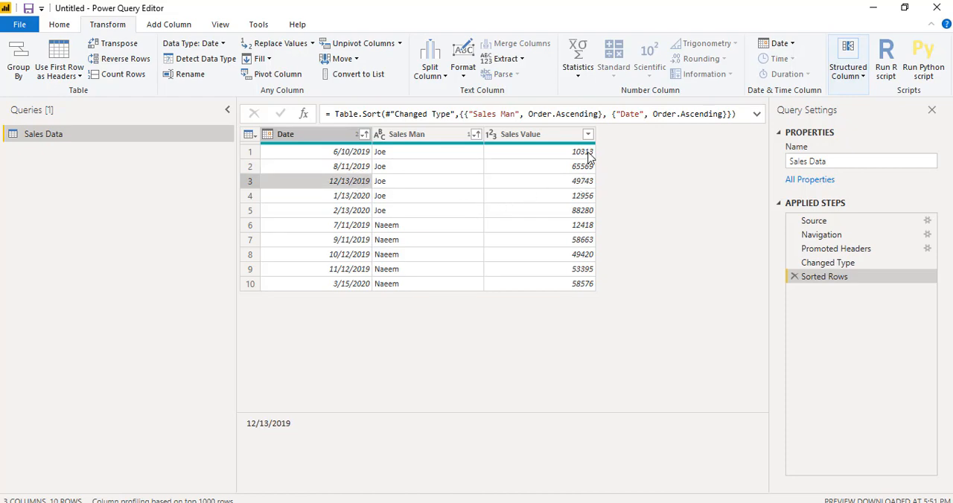
click(570, 172)
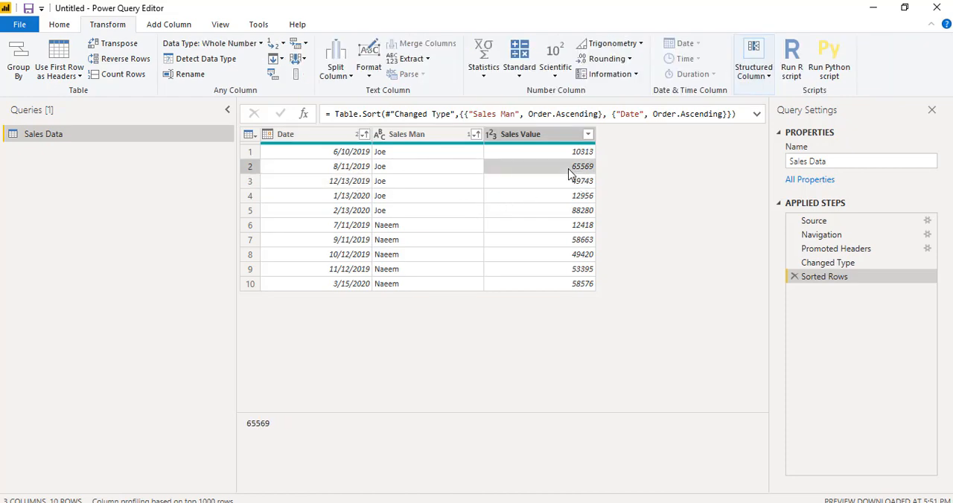
click(570, 151)
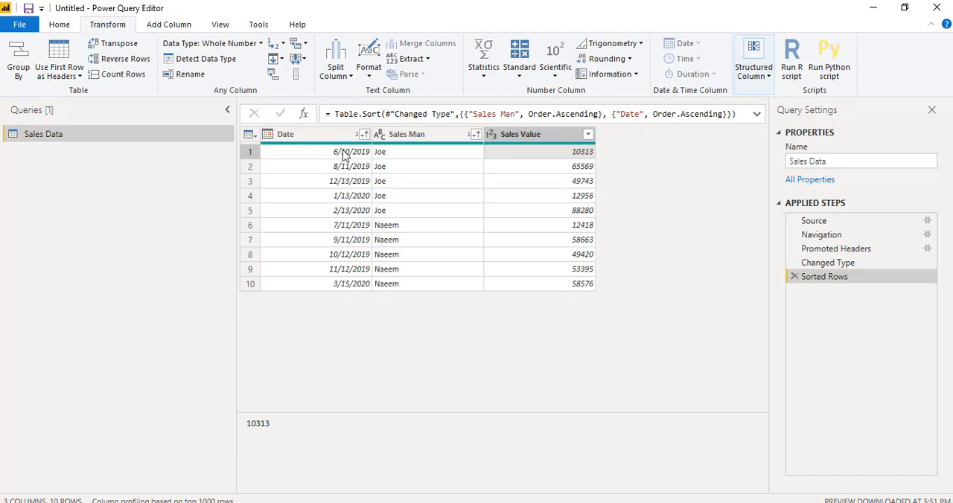
- Add two index columns to the Sales Data query, one starting from 1 and a second starting from 0
click(160, 26)
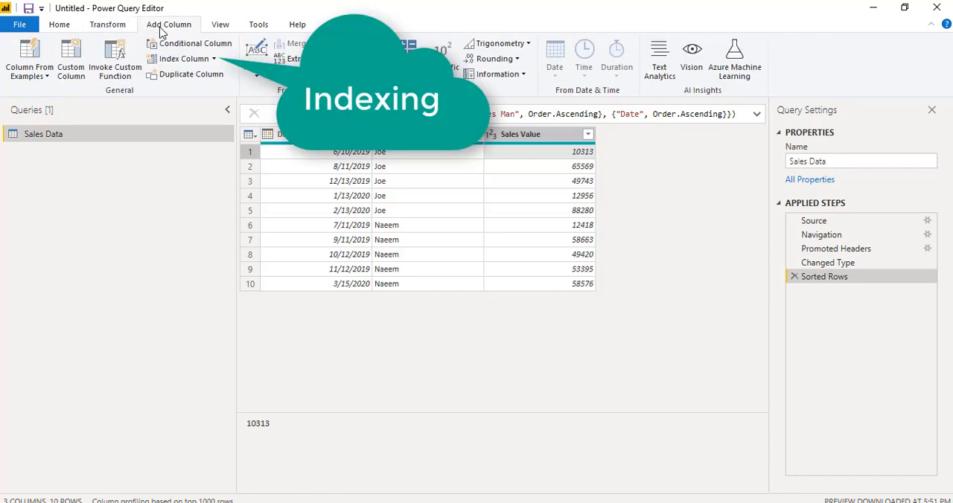
click(214, 60)
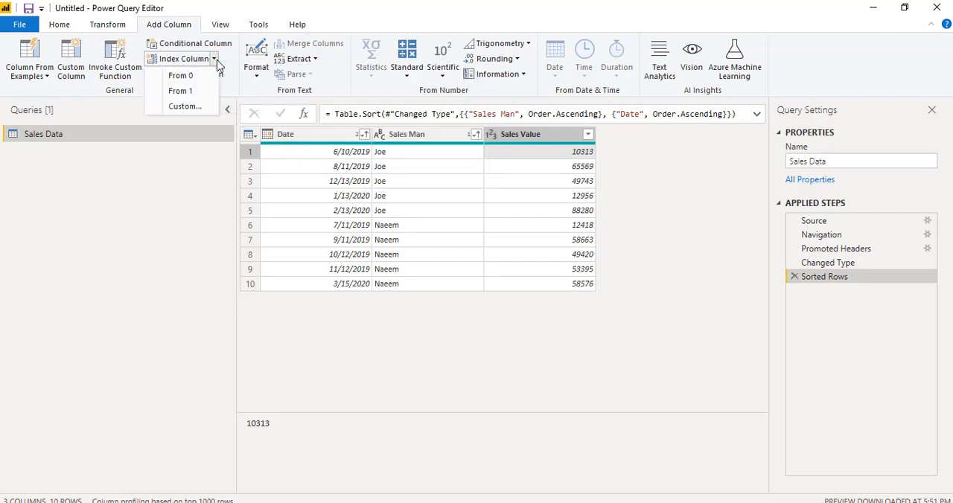
click(192, 93)
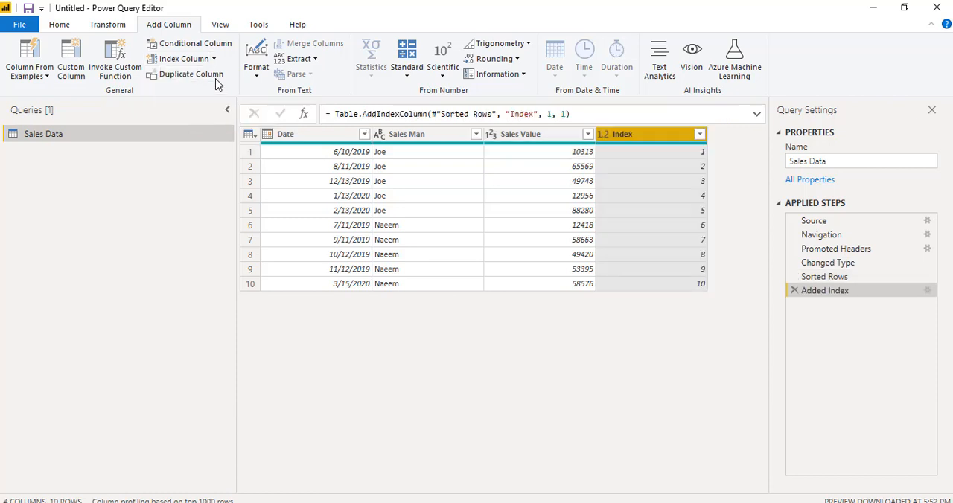
click(216, 63)
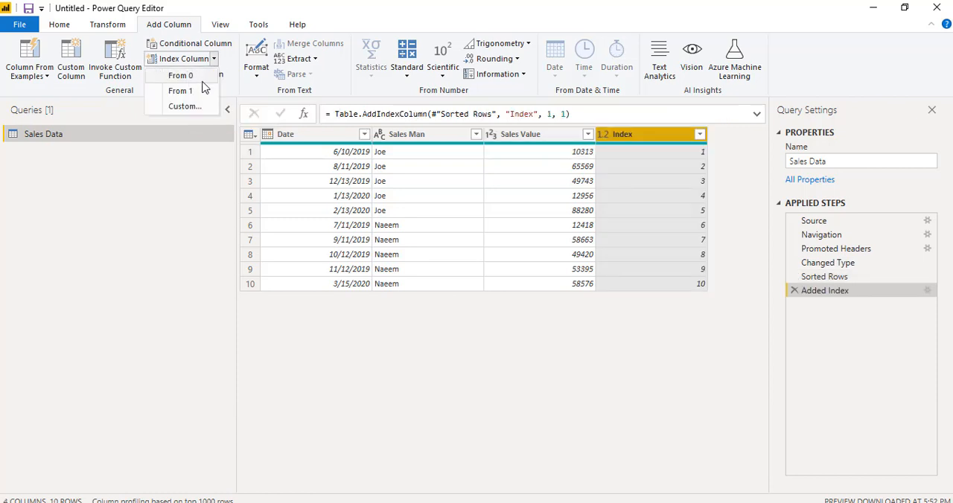
click(202, 90)
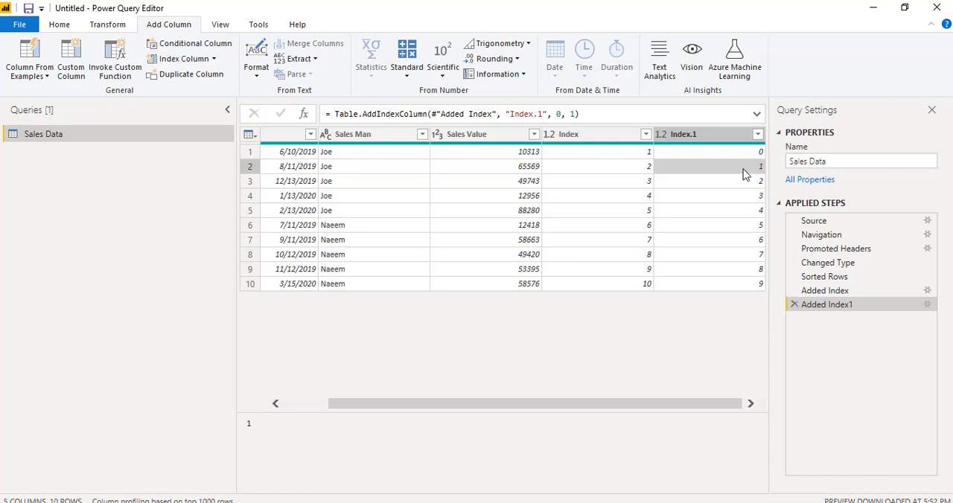
click(607, 154)
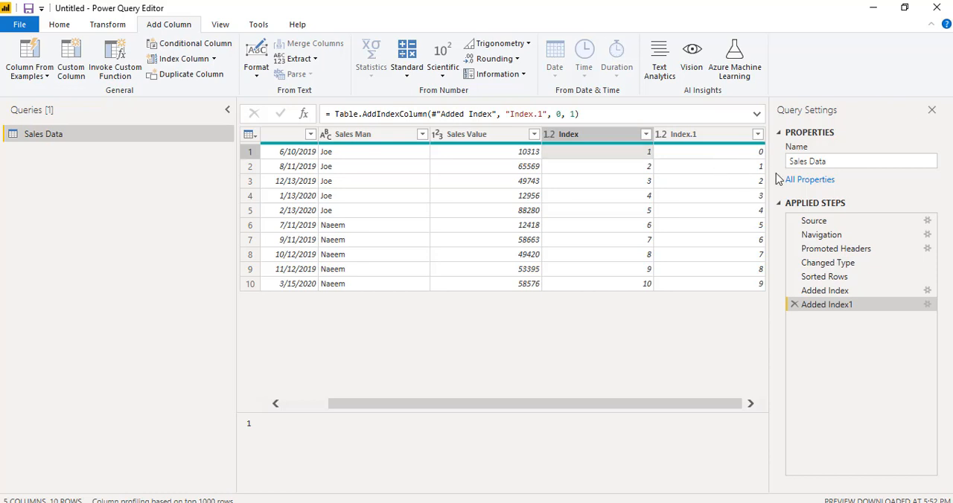
click(741, 168)
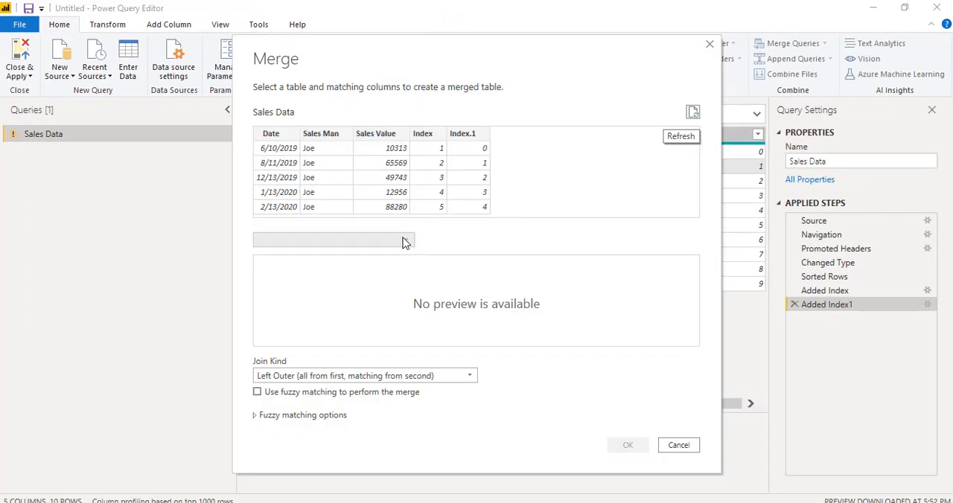
- Merge Sales Data with itself, matching Index.1 in the first table to Index in the second with a Left Outer join
click(402, 240)
click(357, 256)
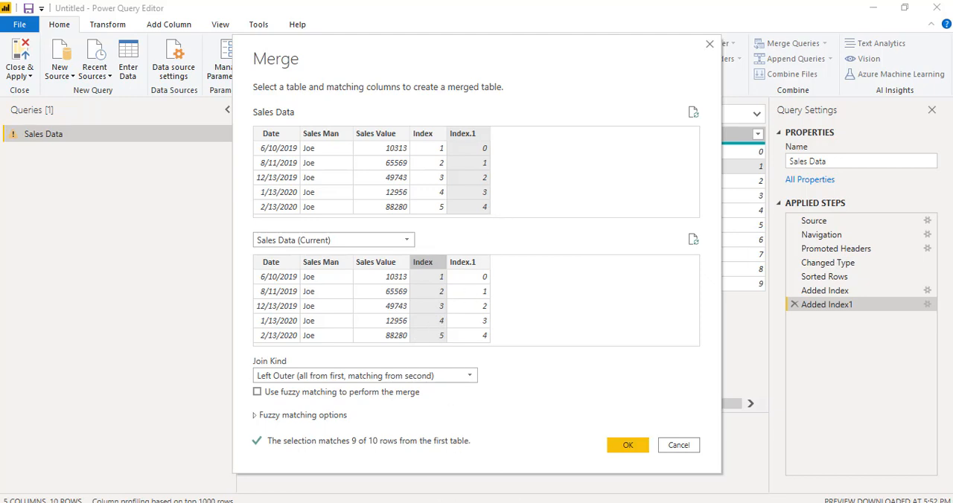
mouse_move(728, 502)
click(628, 445)
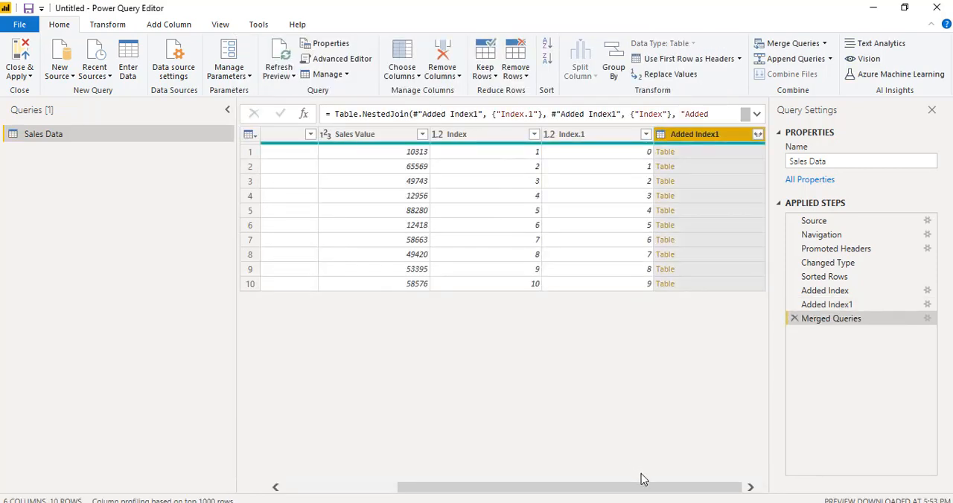
- Expand only Sales Man and Sales Value from the merged table column without prefix, and place the new columns directly after Sales Value
click(757, 134)
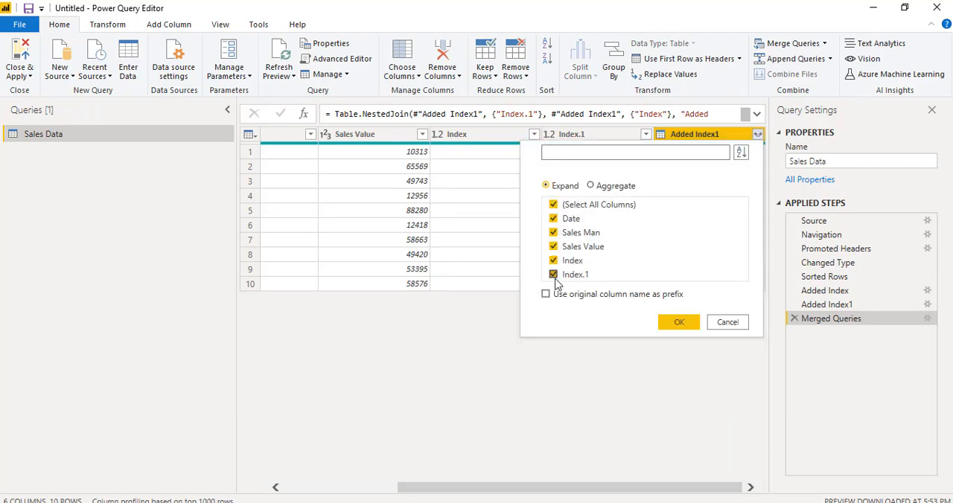
click(554, 205)
click(553, 233)
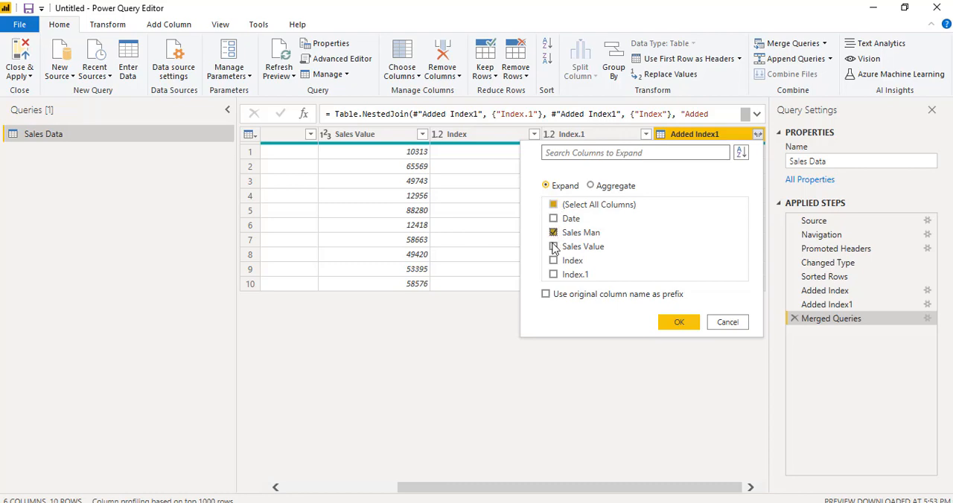
click(553, 246)
click(677, 327)
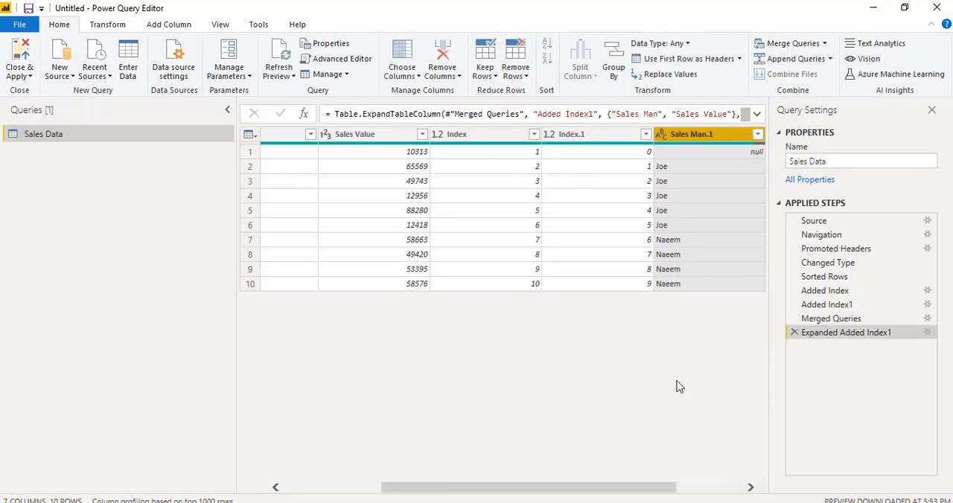
drag(737, 140, 439, 138)
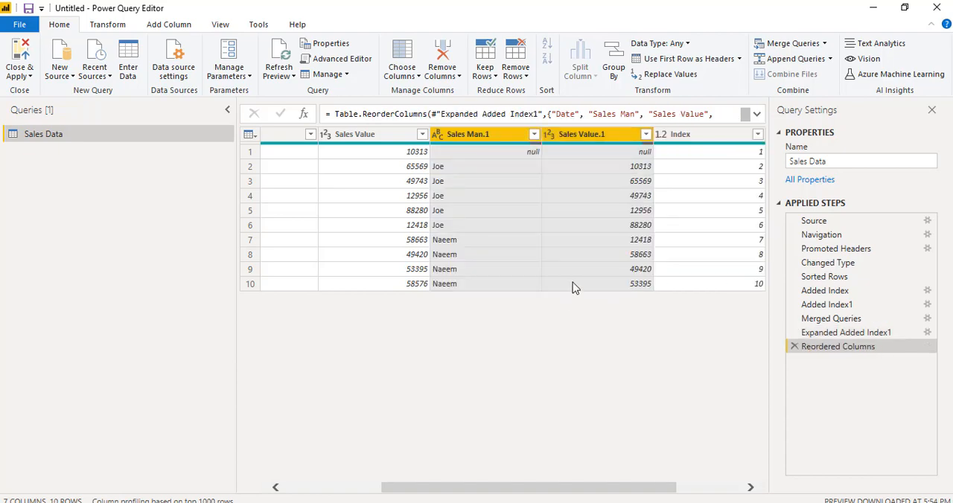
- Compare the Sales Man.1 and Sales Value.1 columns with the previous row's salesperson and sales value
click(621, 170)
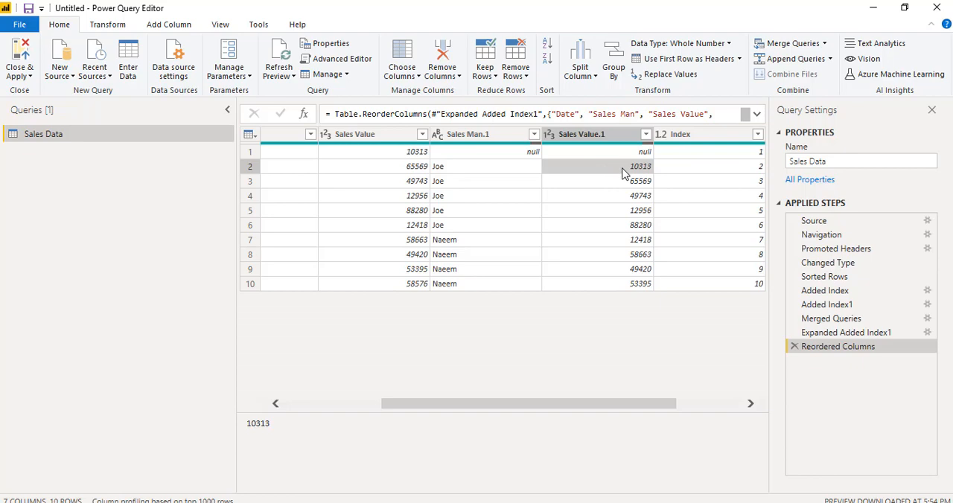
click(410, 155)
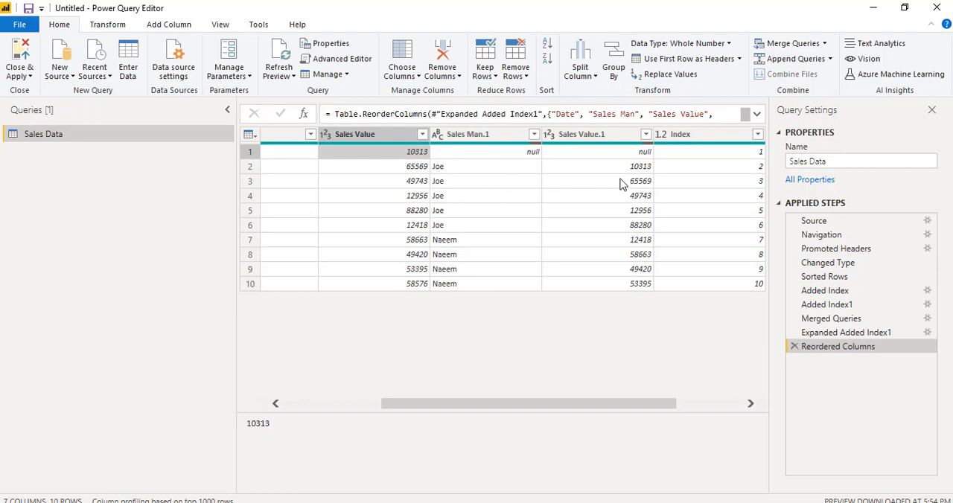
drag(547, 403, 413, 407)
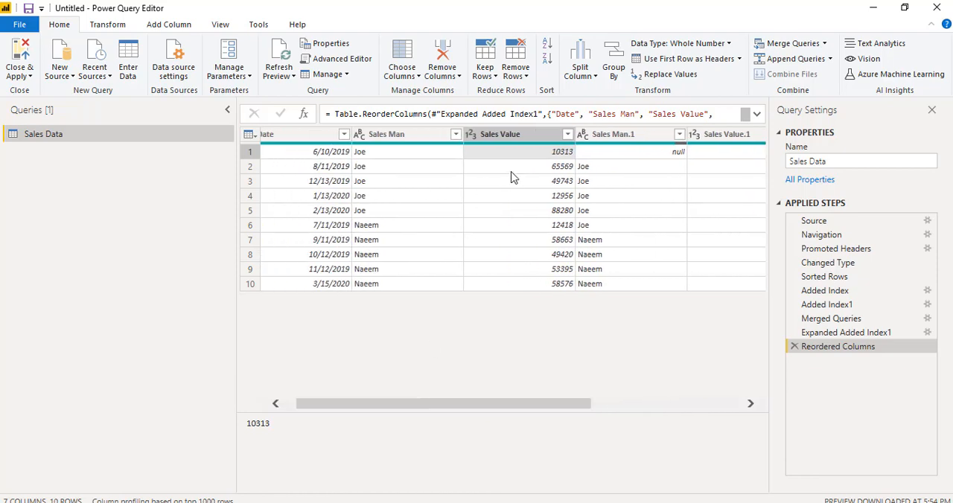
click(595, 166)
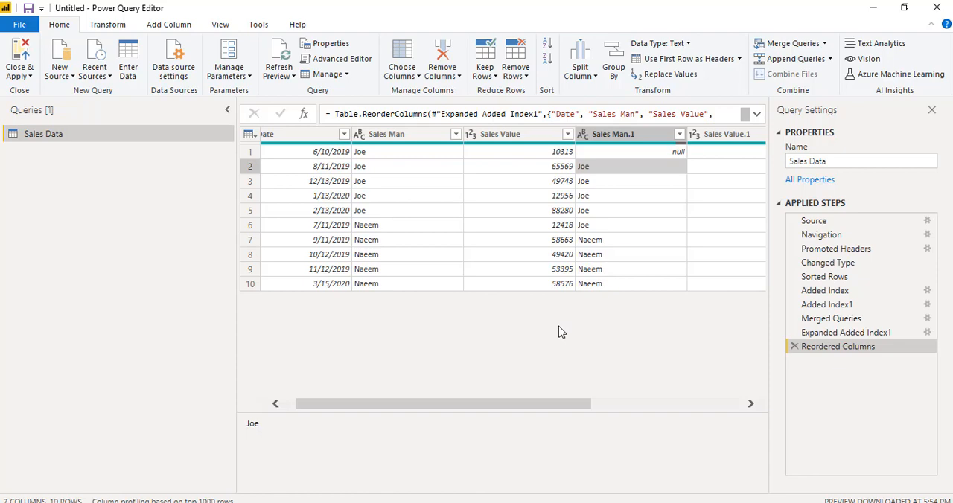
drag(553, 405, 578, 407)
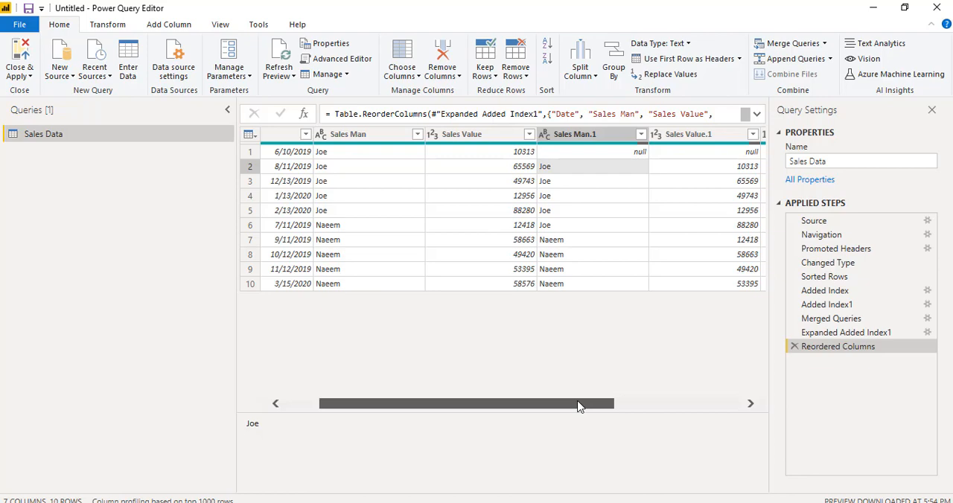
drag(580, 406, 602, 406)
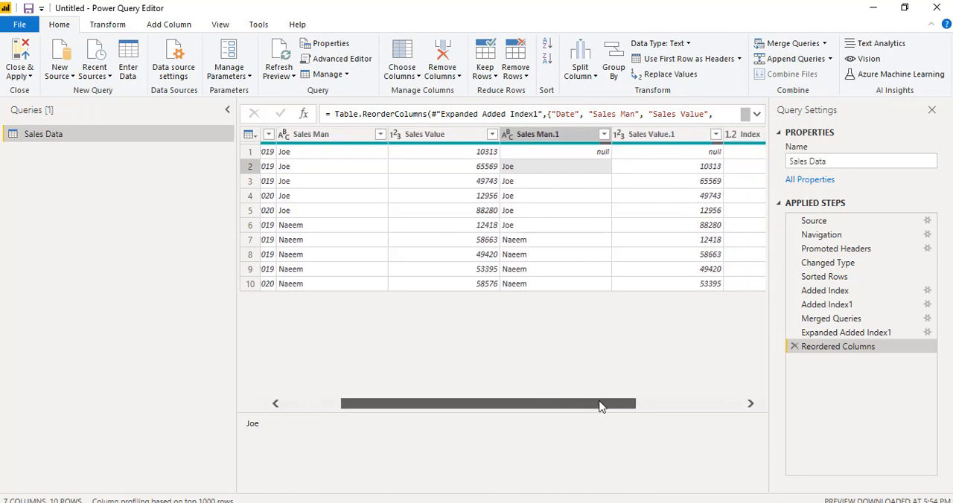
click(702, 169)
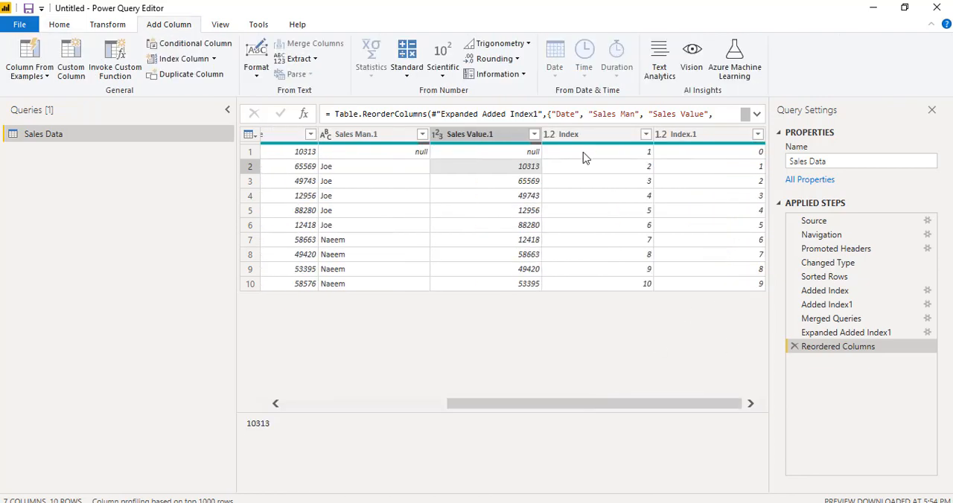
drag(500, 405, 419, 402)
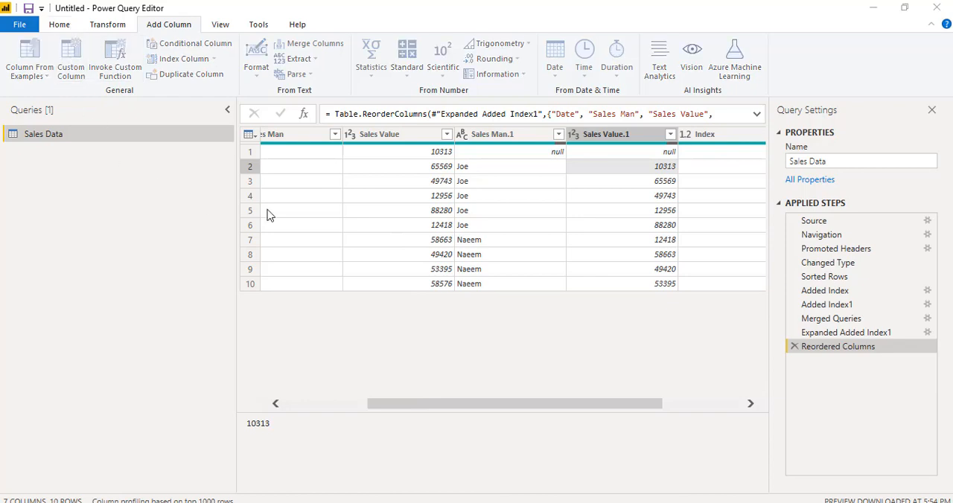
- Start a custom column and name it The Sales Change
drag(310, 187, 205, 188)
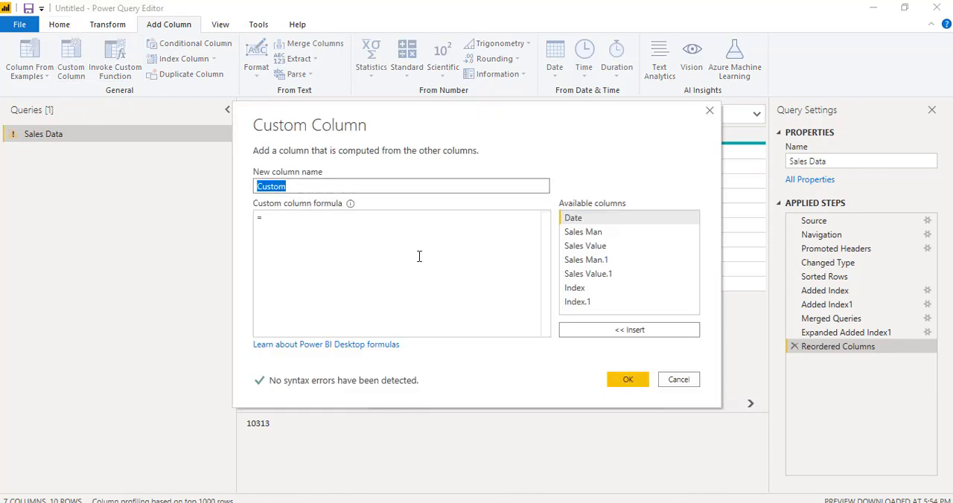
text(Sal)
key(BackSpace)
key(BackSpace)
key(BackSpace)
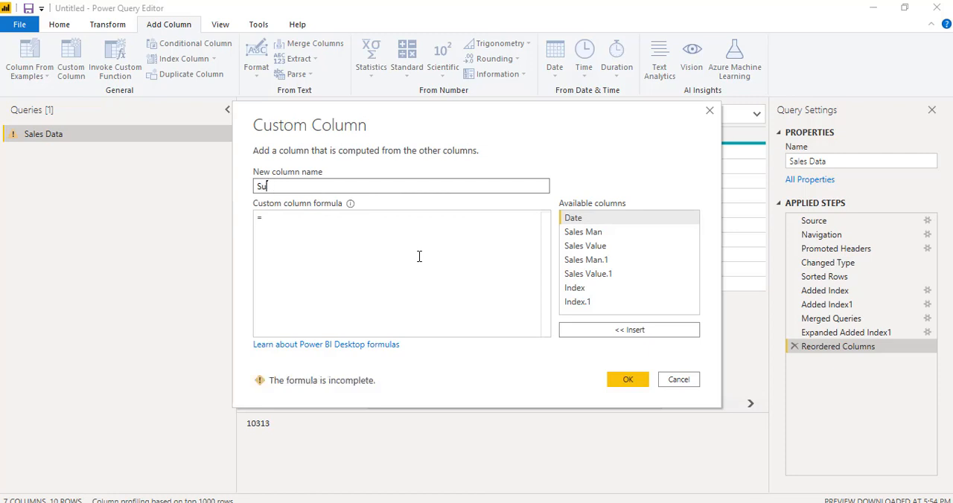
text(The Sales Change)
- Enter the custom column condition: if ([Date]>[Date.1]) and ([Sales Man]=[Sales Man.1]) then
click(419, 256)
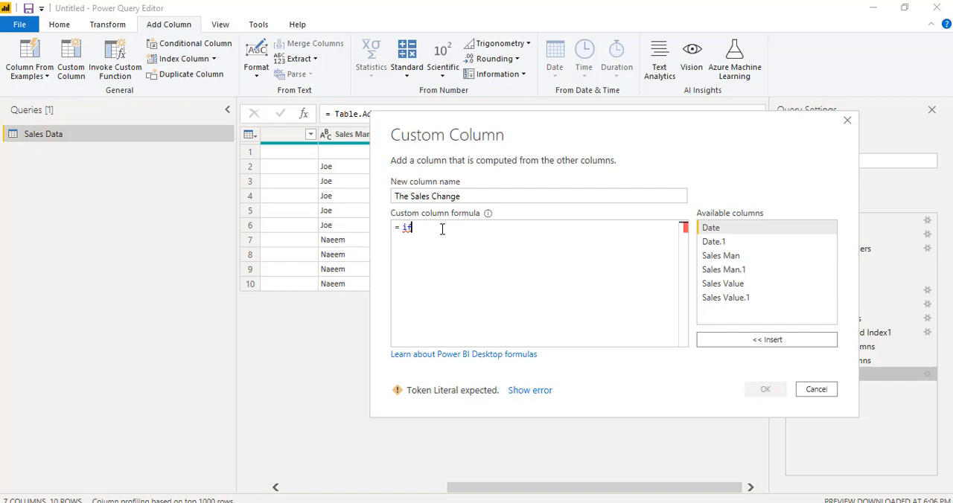
text(([Date]>[Date.1]) and ([Sales Man]=[Sales Man.1]) then)
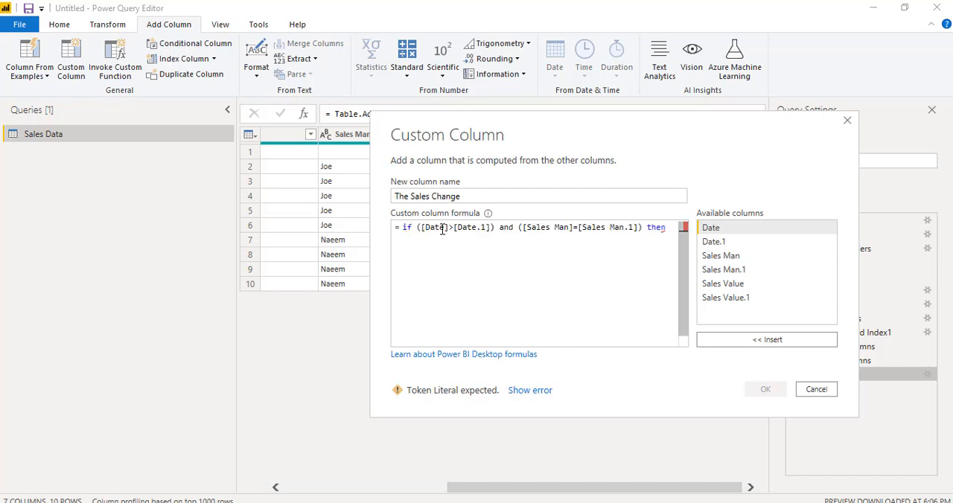
mouse_move(500, 227)
mouse_down()
mouse_move(463, 228)
mouse_move(492, 235)
mouse_up()
click(496, 233)
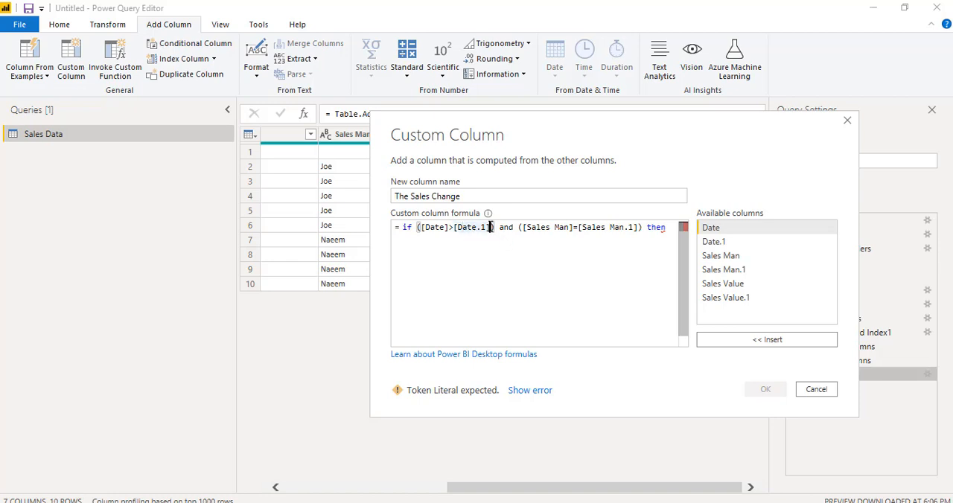
click(525, 228)
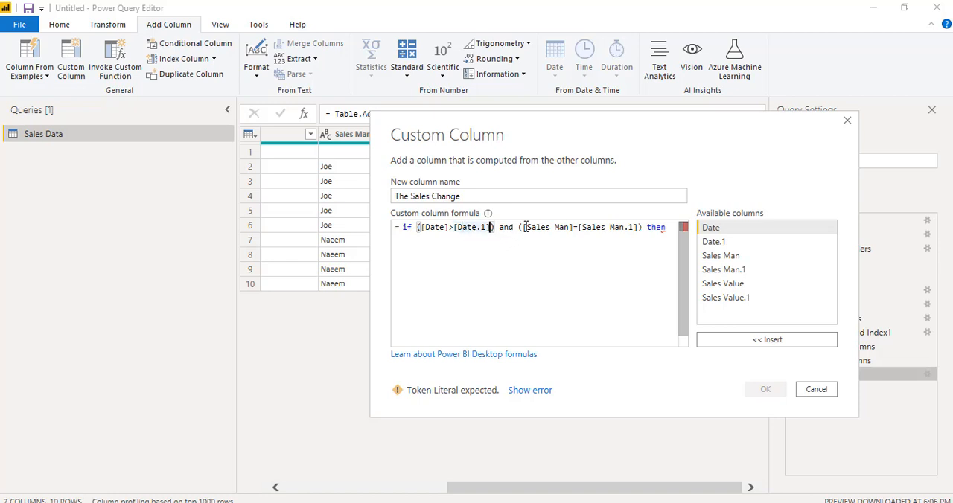
click(629, 231)
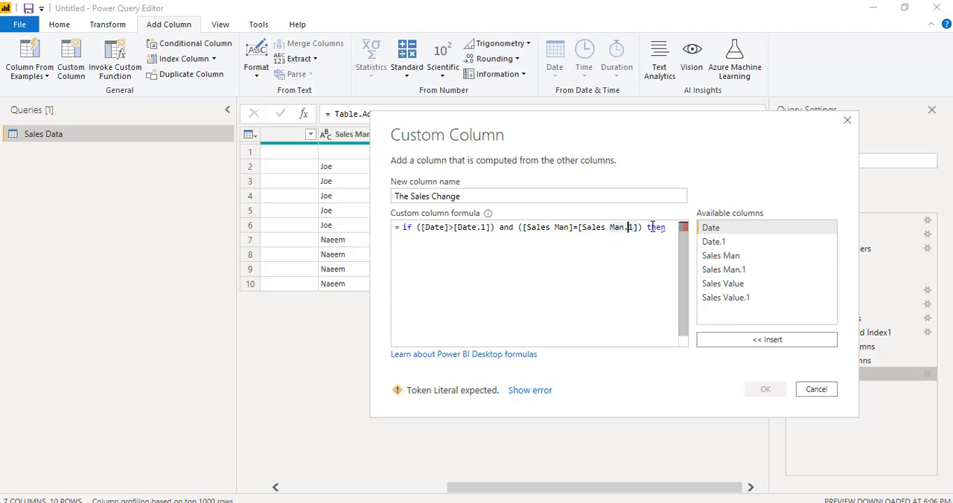
- Complete the formula with [Sales Value.1]-[Sales Value] else 0 and create the custom column
click(647, 231)
text([Sales Value.1]-[Sales Value])
click(563, 241)
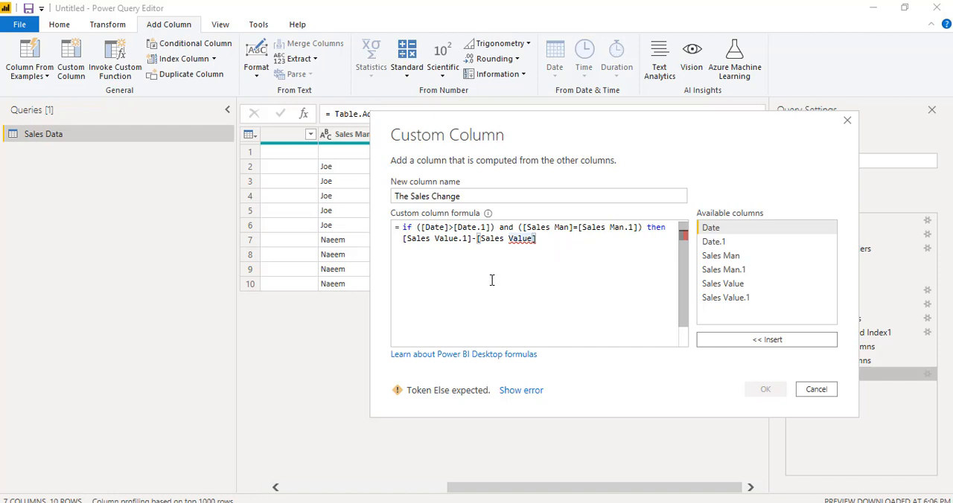
key(Return)
text(else 0)
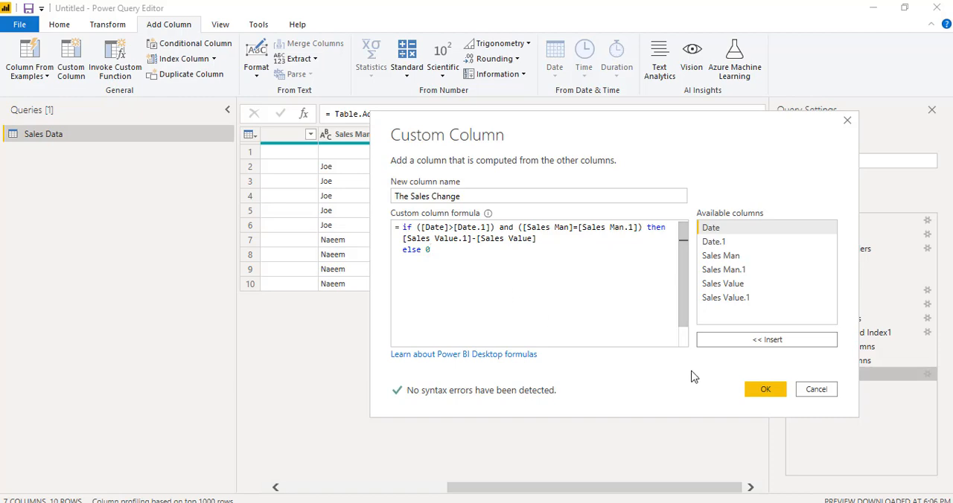
click(762, 392)
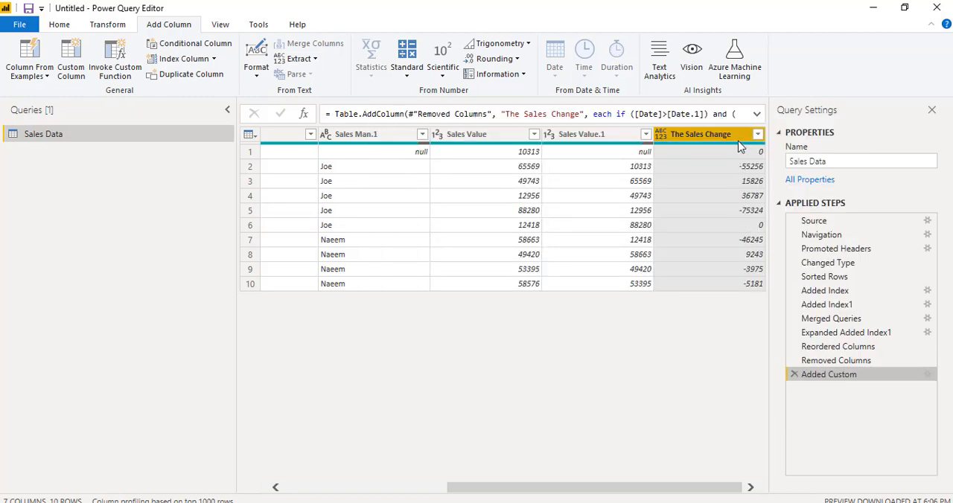
- Check The Sales Change results in rows 2, 3 and 5 against Sales Value and Sales Value.1
drag(626, 488, 815, 479)
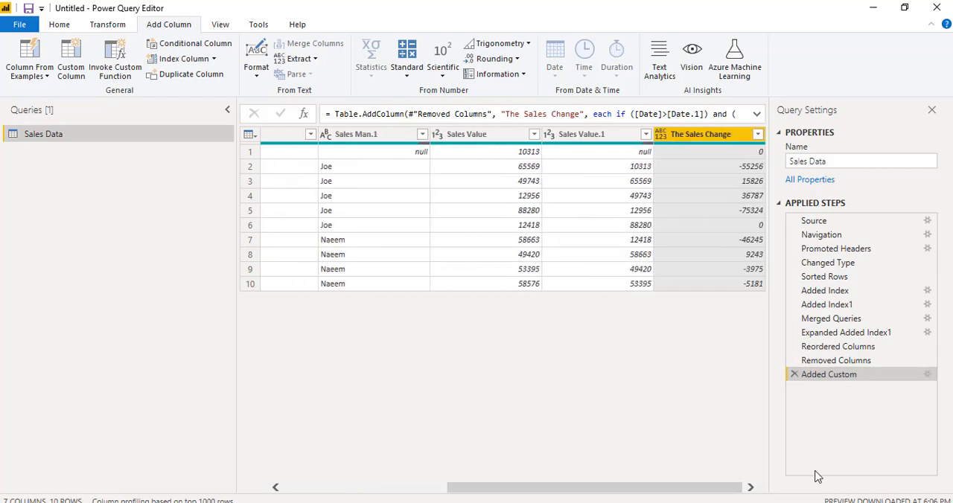
click(737, 166)
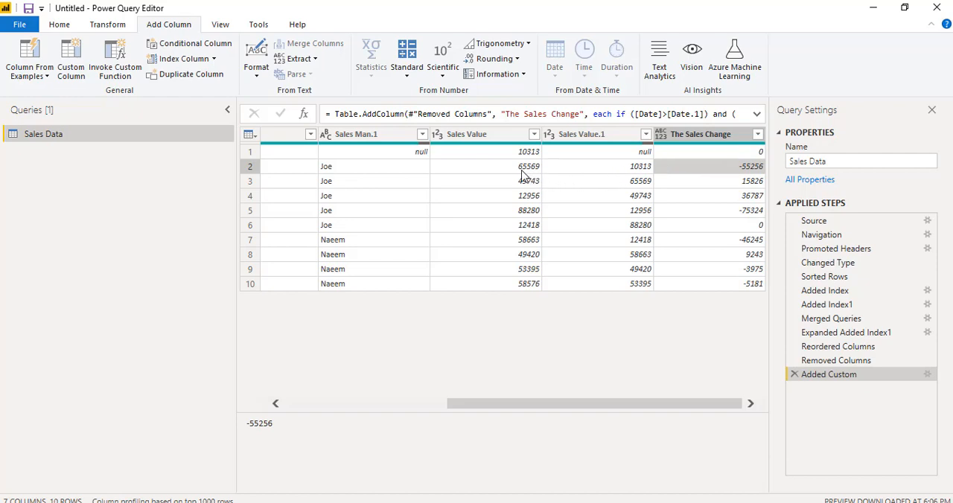
click(721, 186)
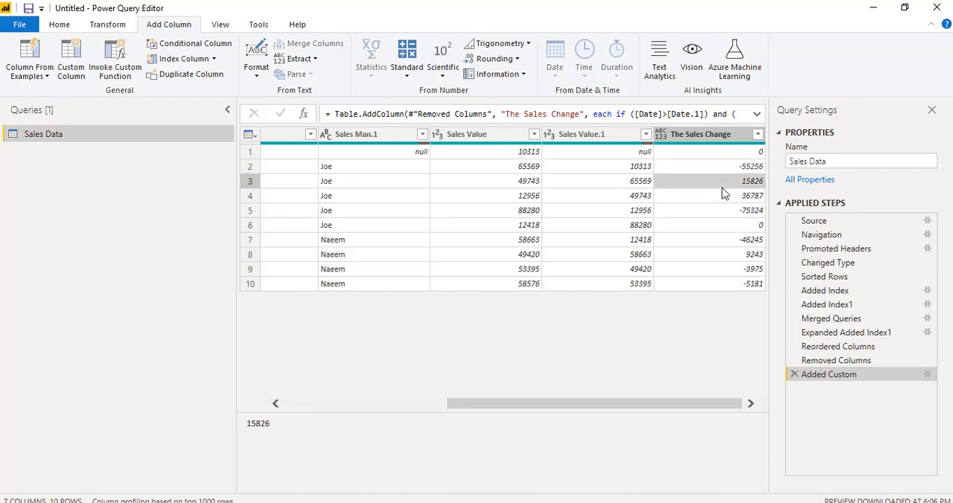
click(728, 210)
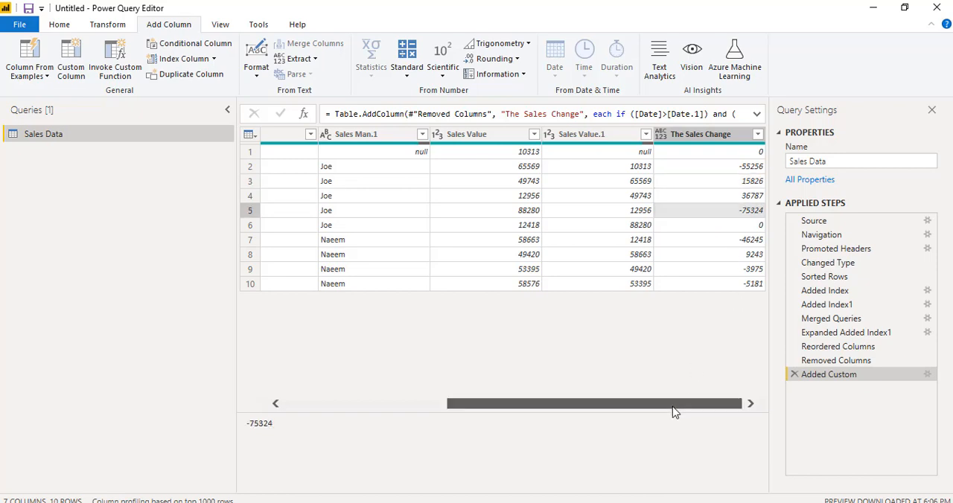
mouse_move(672, 407)
mouse_down()
mouse_move(374, 388)
mouse_move(673, 406)
mouse_up()
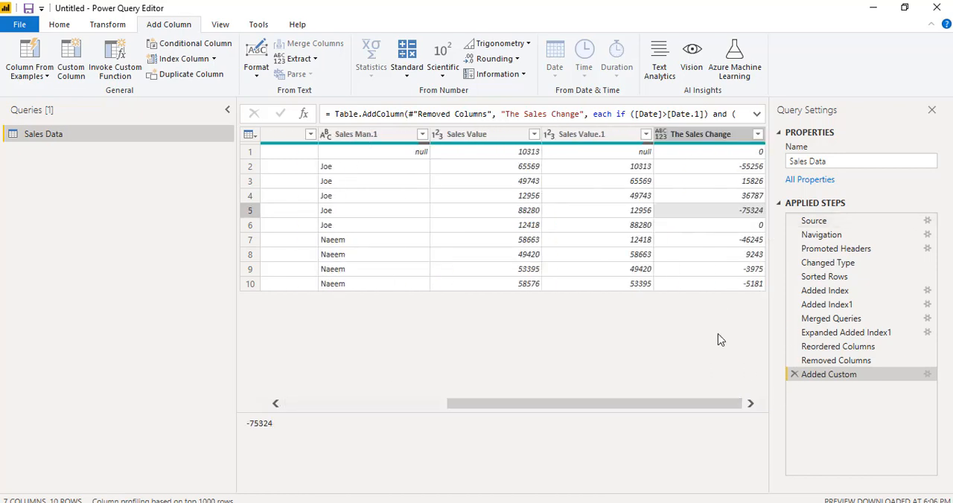